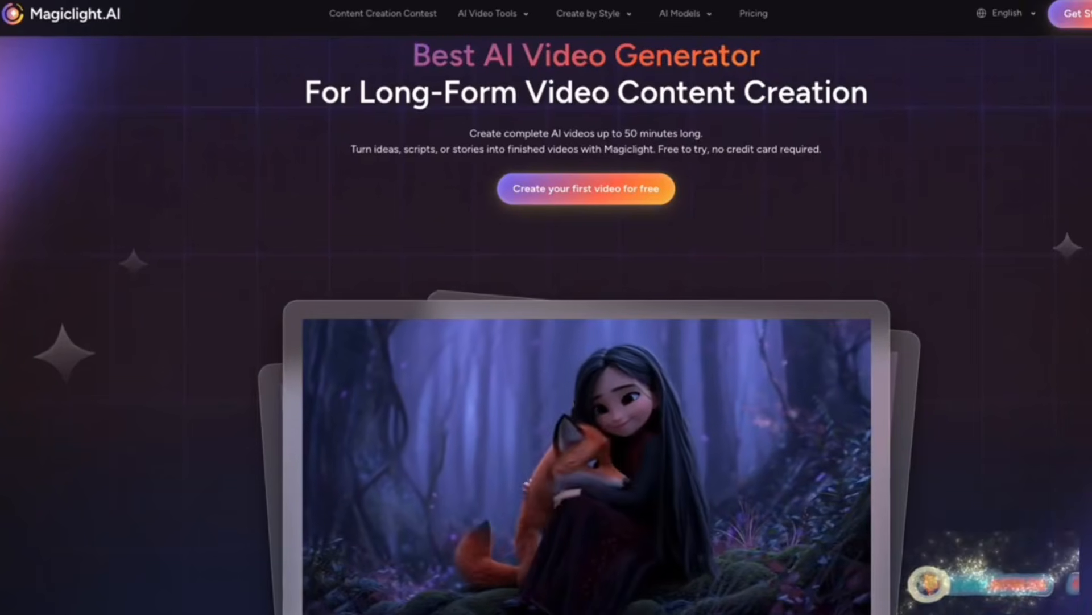
Look through the Magiclight landing page, the visual style and character libraries, and the gallery of video templates.
scroll(547, 342, down, 4)
scroll(797, 504, down, 7)
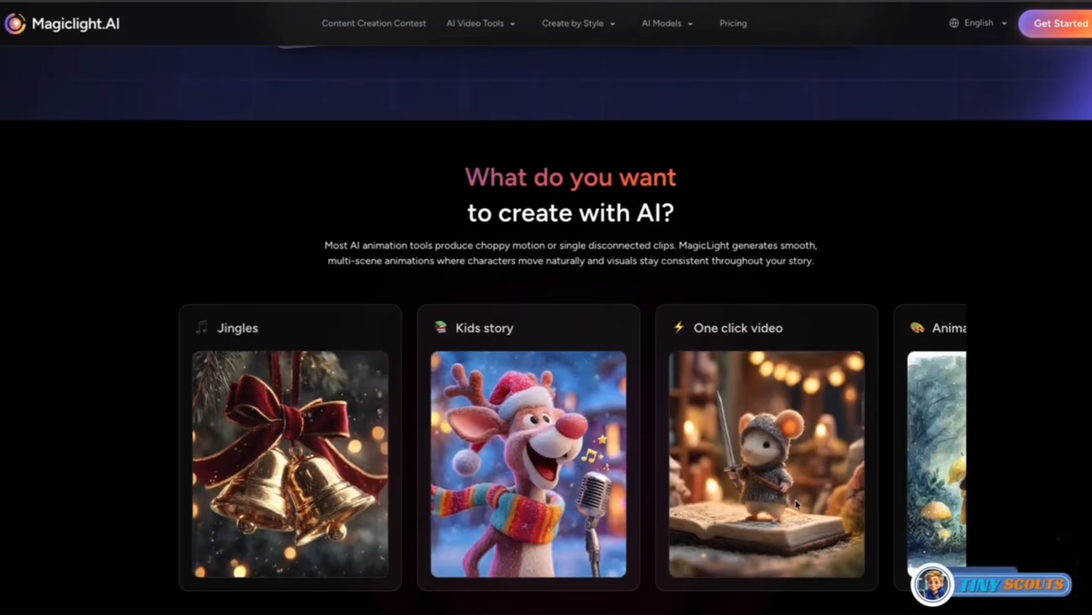
scroll(1041, 449, down, 8)
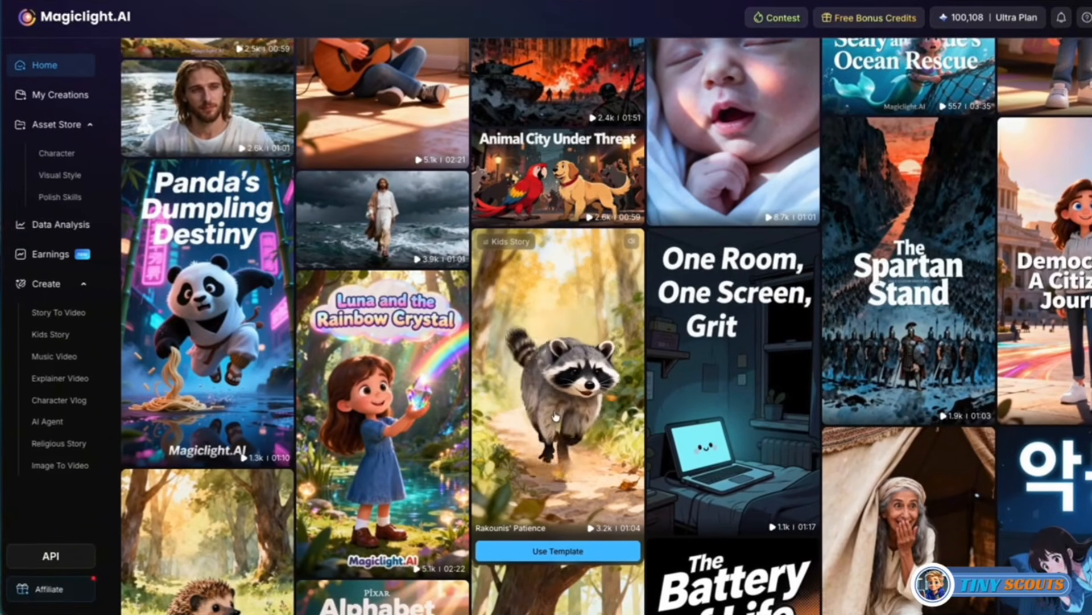
mouse_move(426, 418)
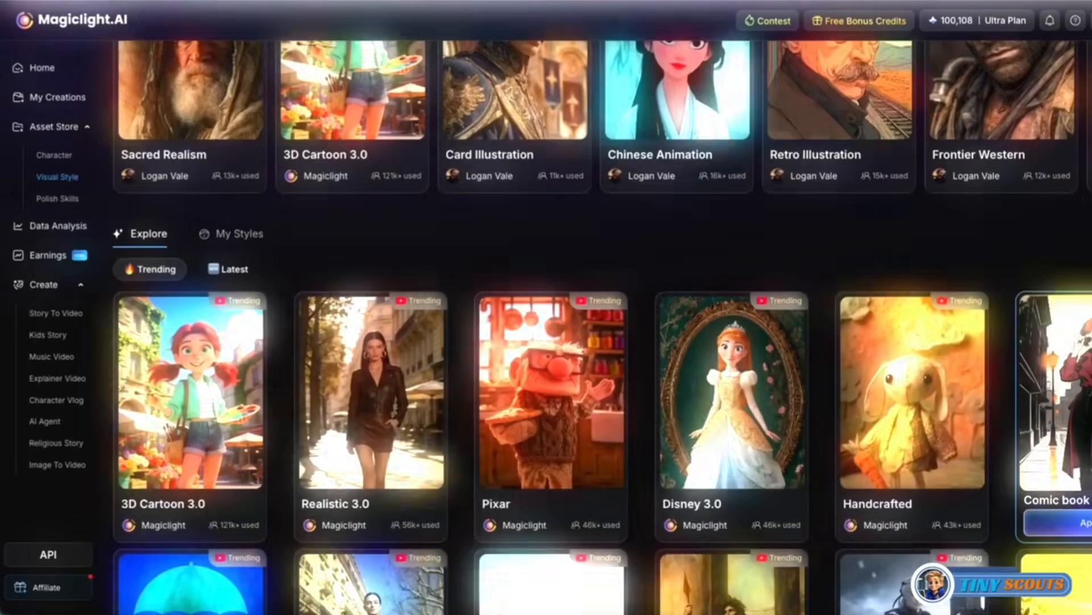
scroll(603, 342, down, 2)
scroll(1047, 319, down, 2)
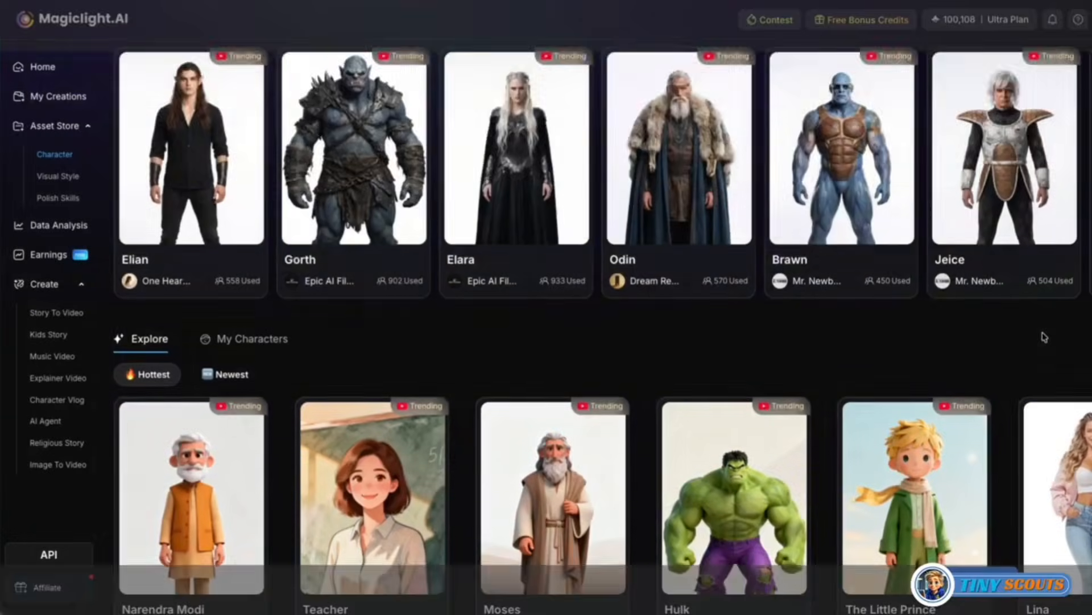
scroll(1044, 338, down, 2)
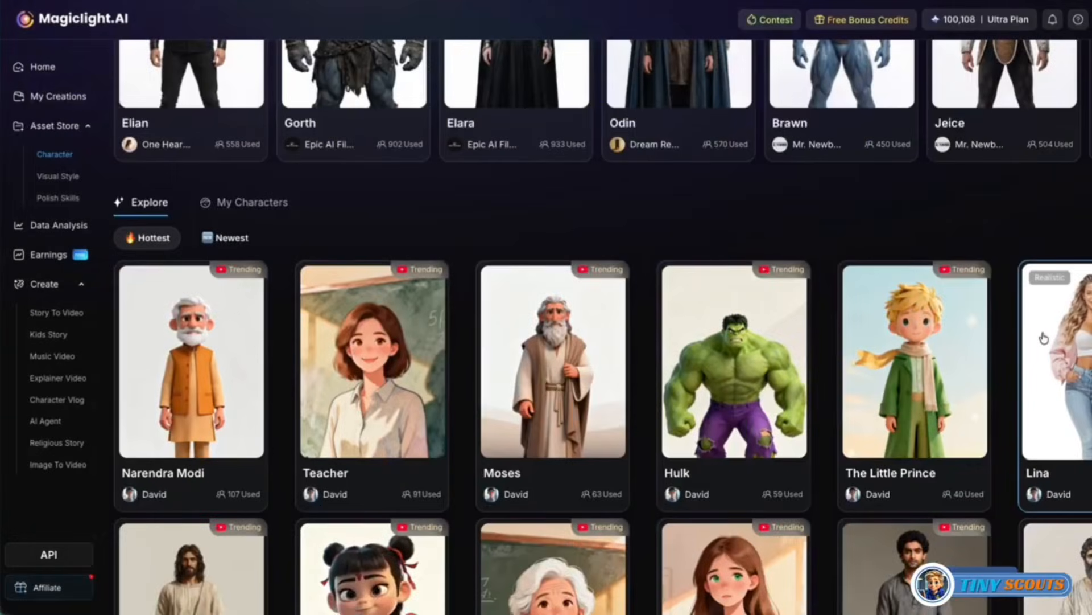
scroll(1044, 338, down, 3)
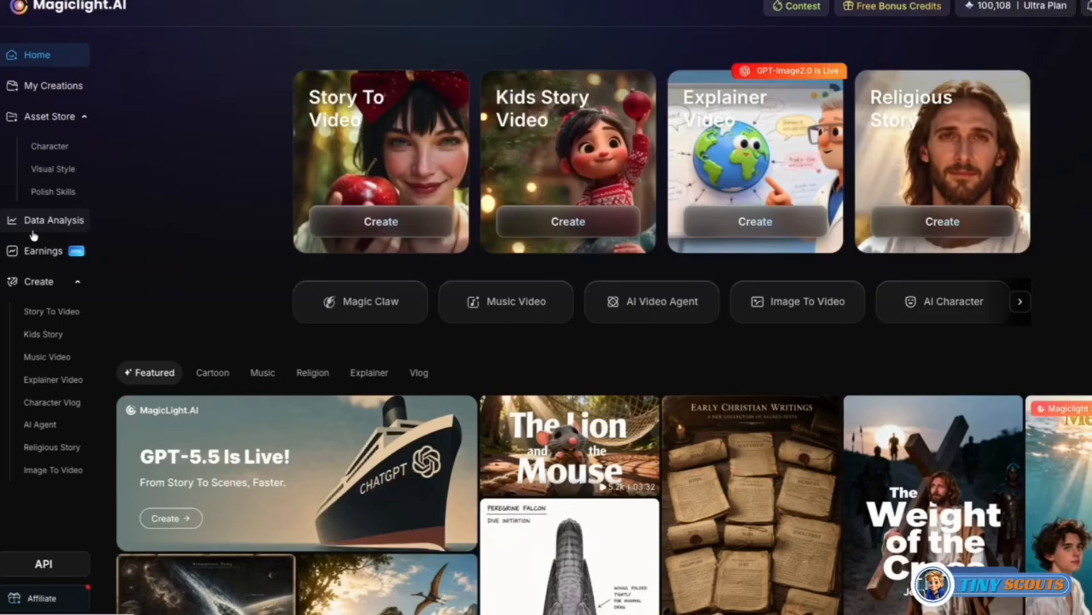
click(33, 233)
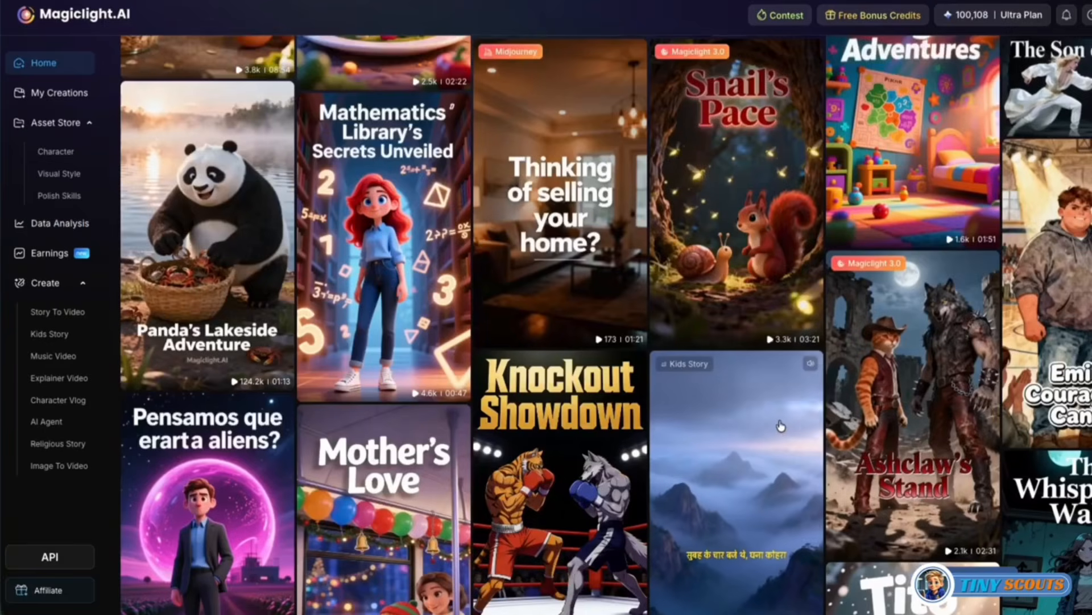
scroll(777, 423, down, 4)
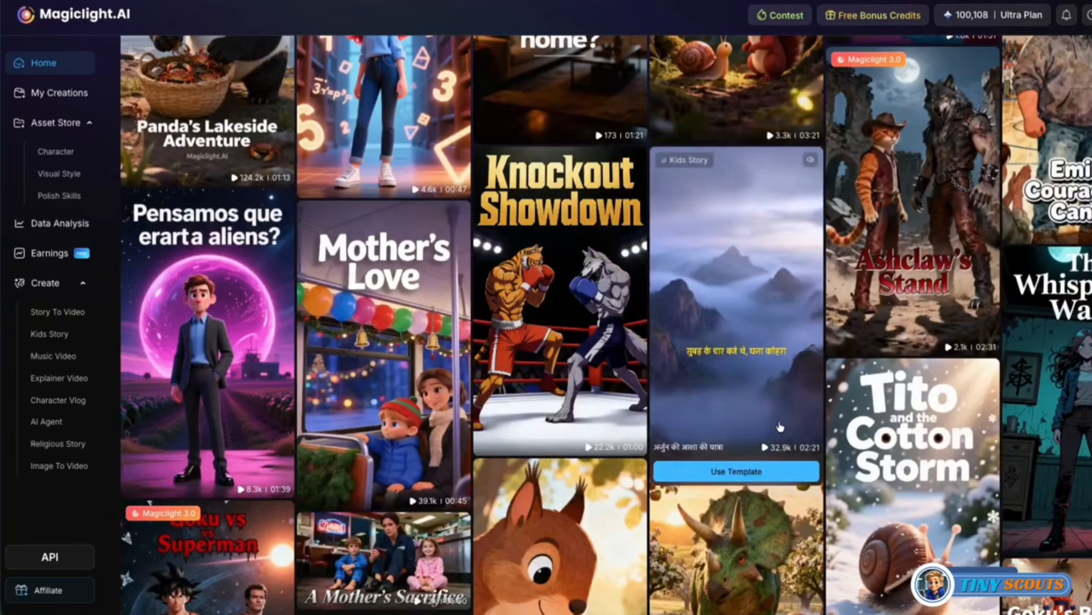
mouse_move(428, 409)
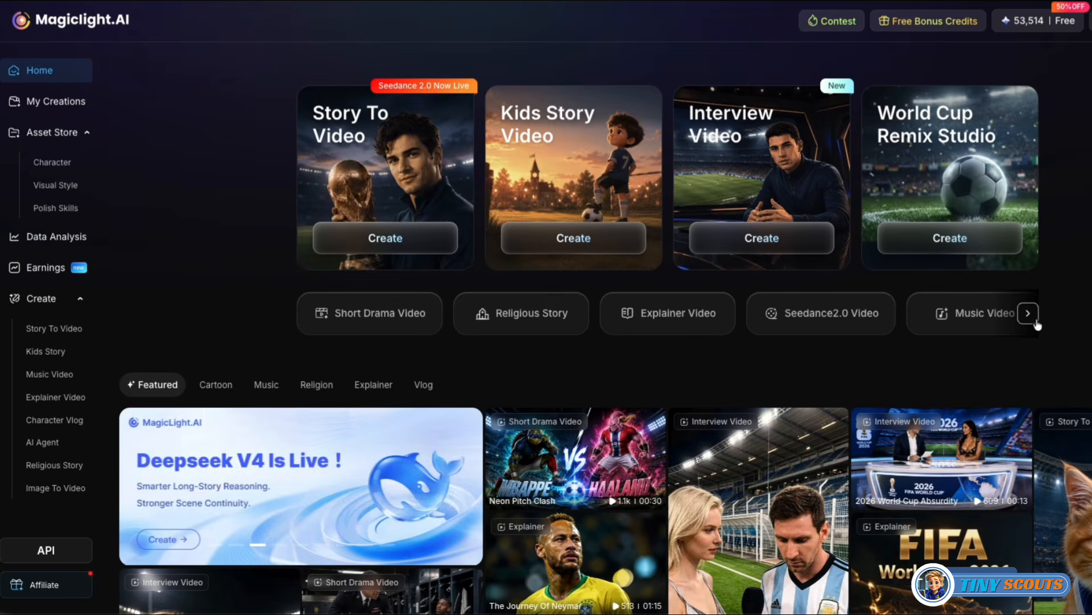
Open the Explainer Video creation page from the home page.
click(1036, 322)
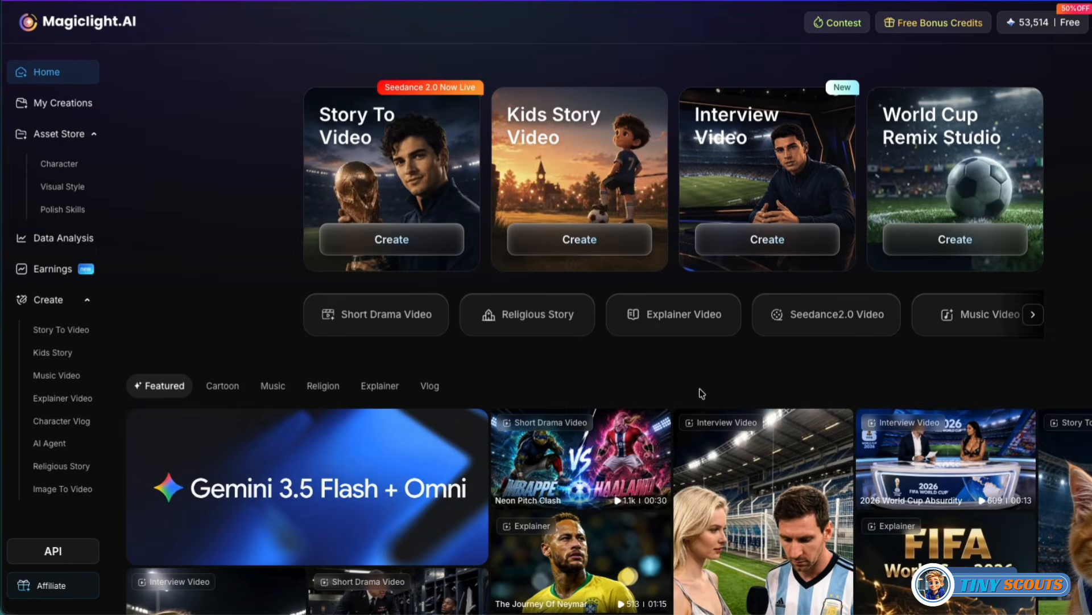
click(675, 334)
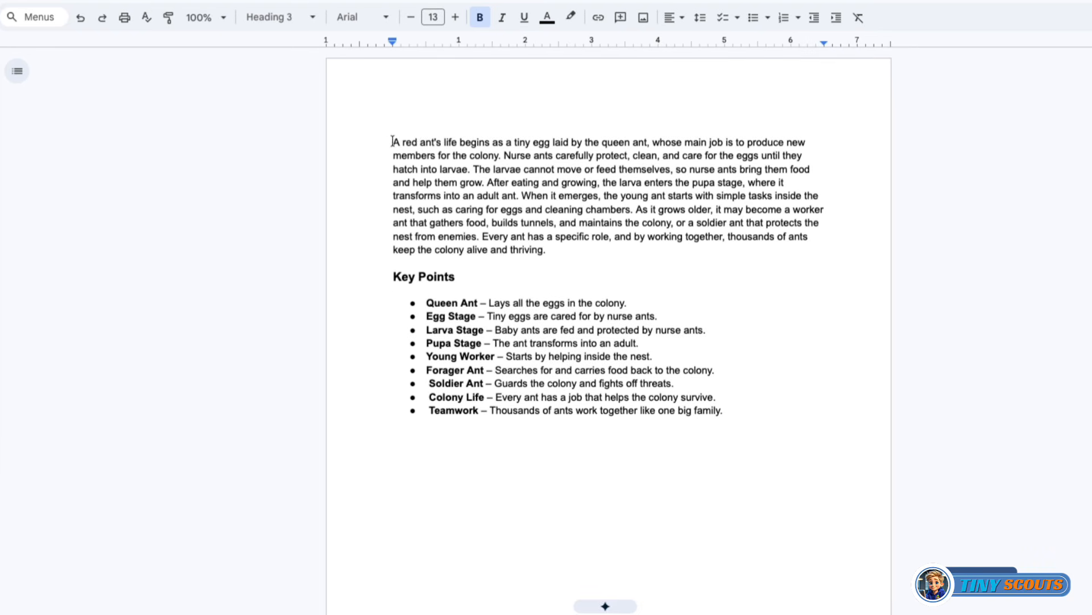
Copy the whole red ant text with its key points from the Google Docs document and paste it as Magiclight's Explainer Video script.
drag(393, 141, 790, 452)
right_click(595, 349)
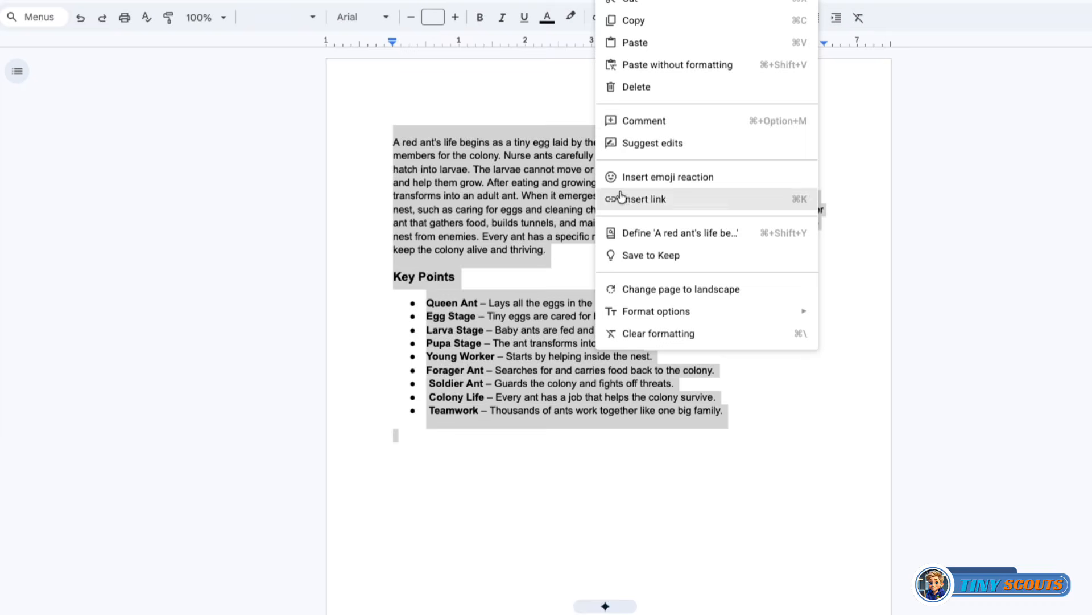
click(651, 23)
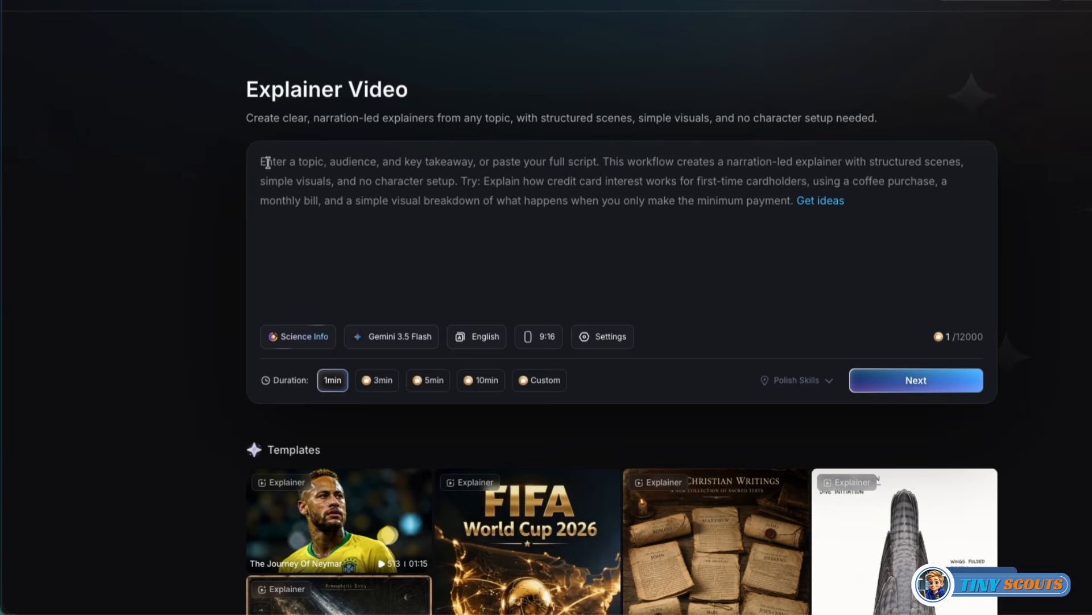
click(268, 163)
key(ctrl+v)
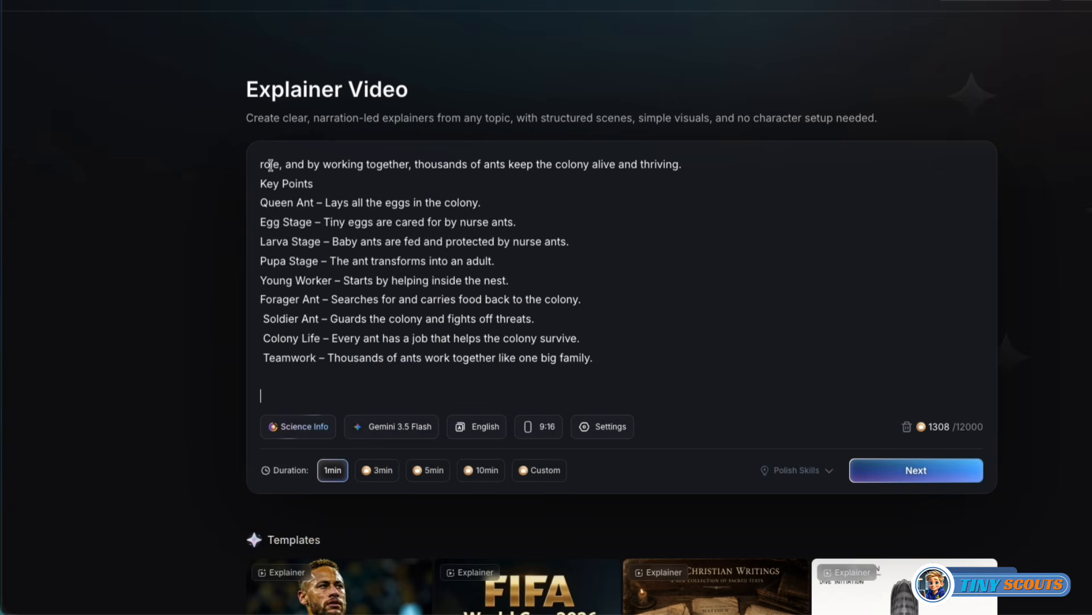
scroll(493, 291, up, 3)
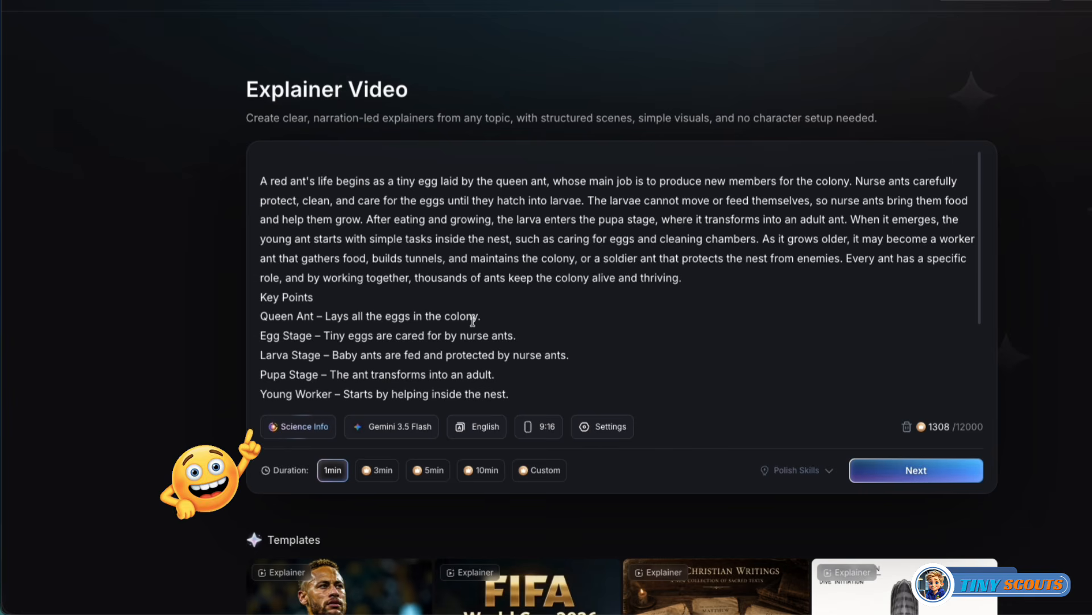
Browse the featured visual styles and choose Science Info for the explainer video.
click(301, 428)
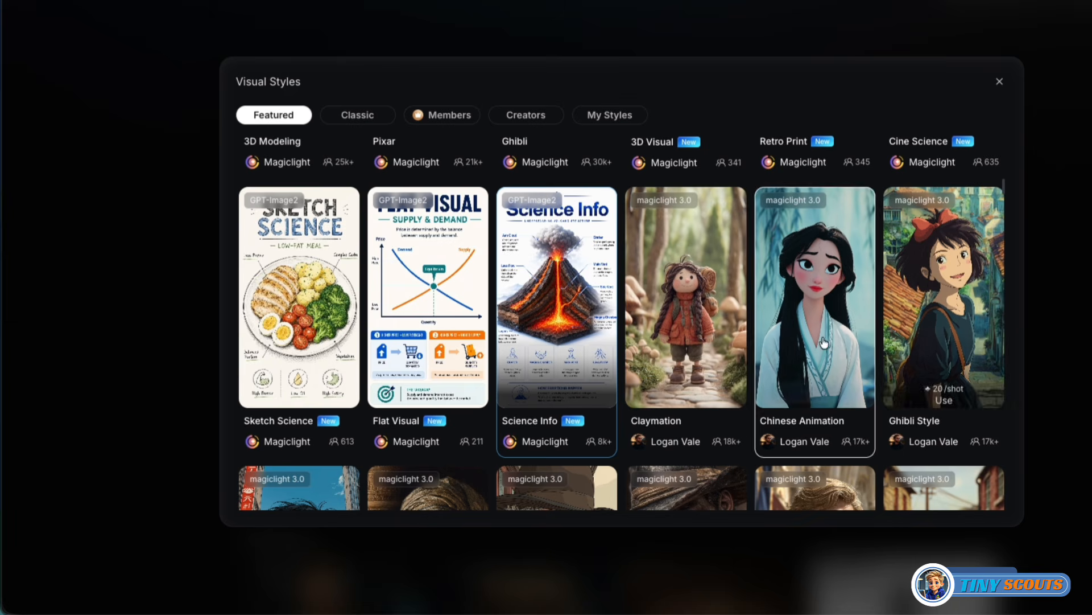
scroll(421, 319, down, 3)
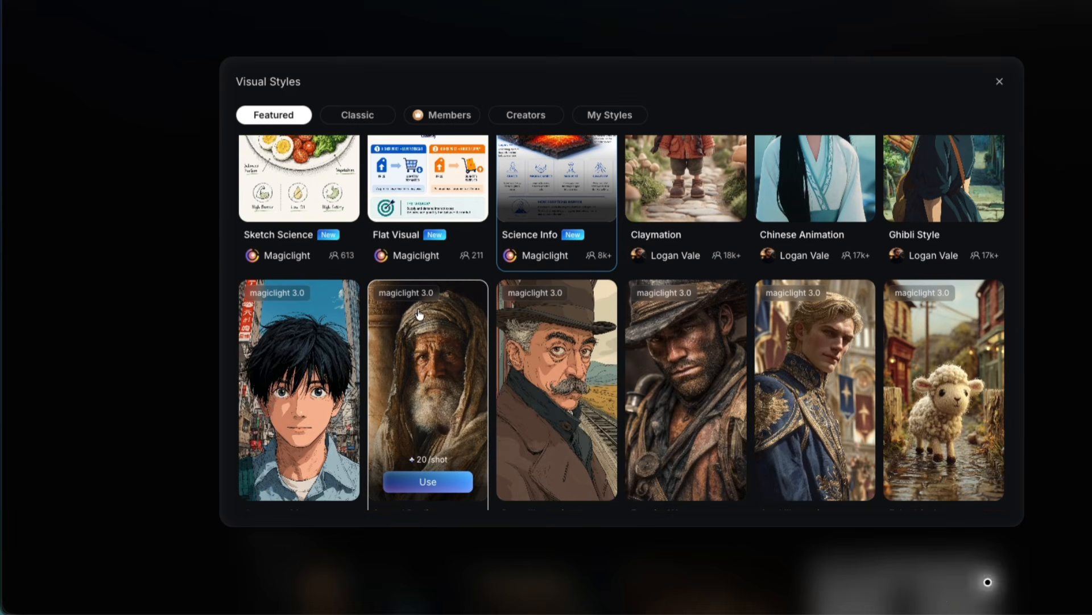
scroll(484, 318, down, 4)
scroll(483, 321, down, 3)
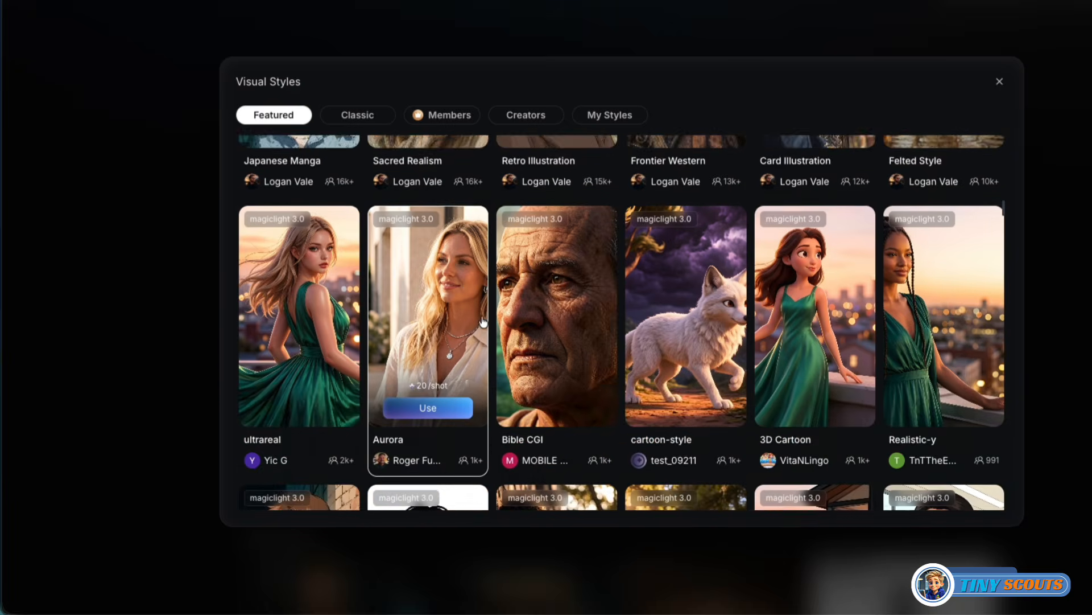
scroll(483, 320, down, 2)
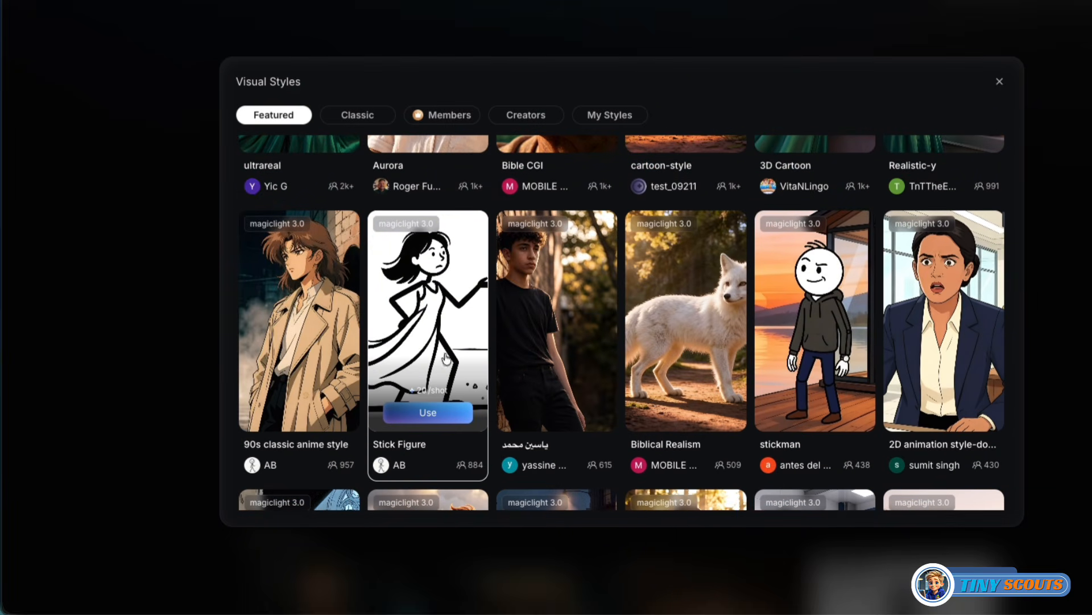
scroll(408, 336, down, 2)
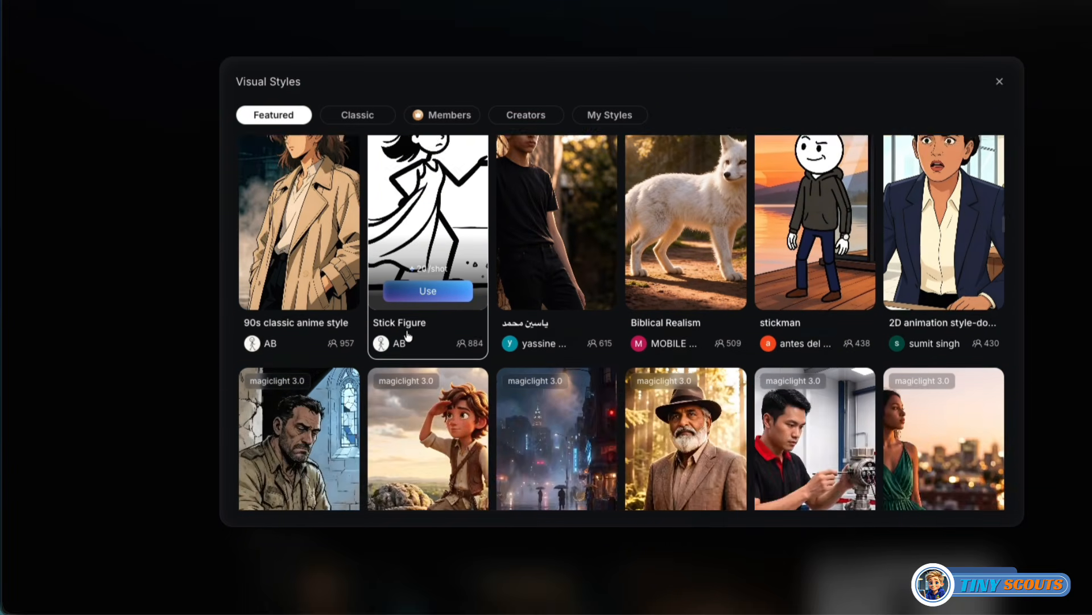
scroll(408, 335, down, 2)
scroll(409, 335, up, 20)
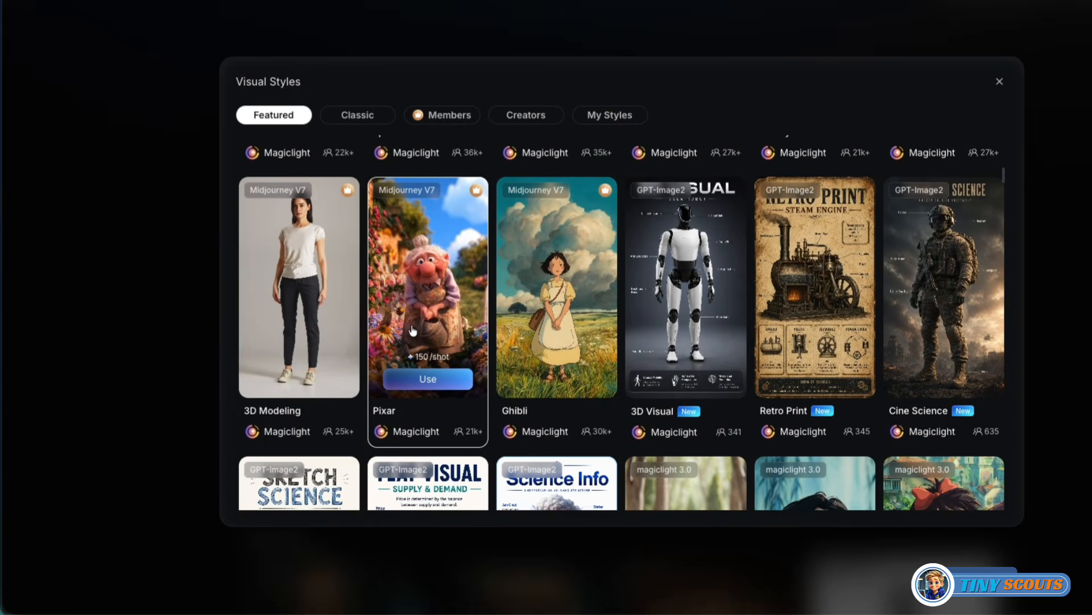
scroll(414, 332, down, 4)
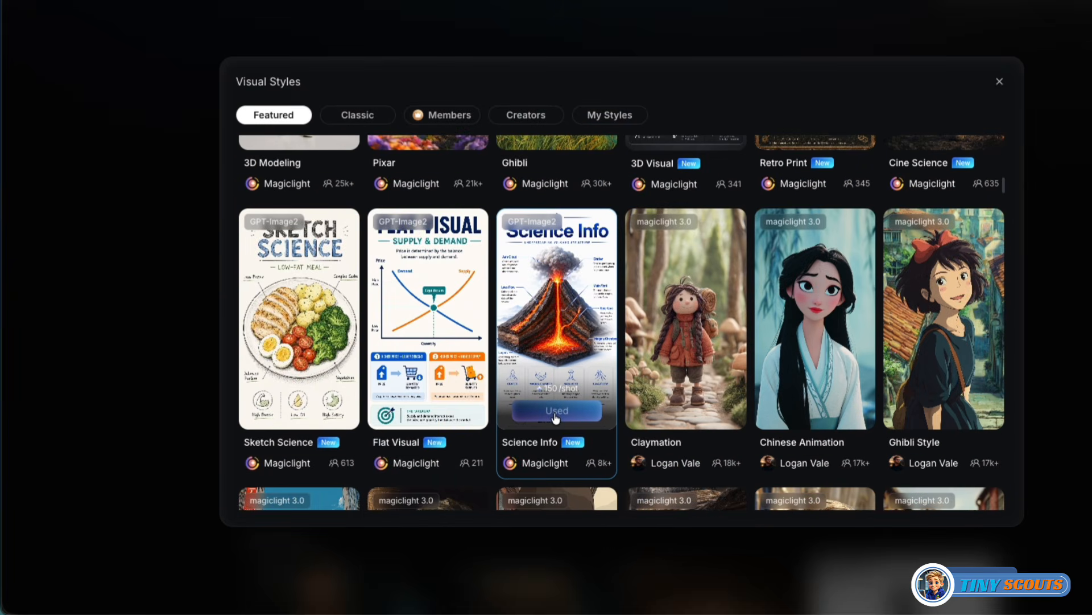
click(551, 412)
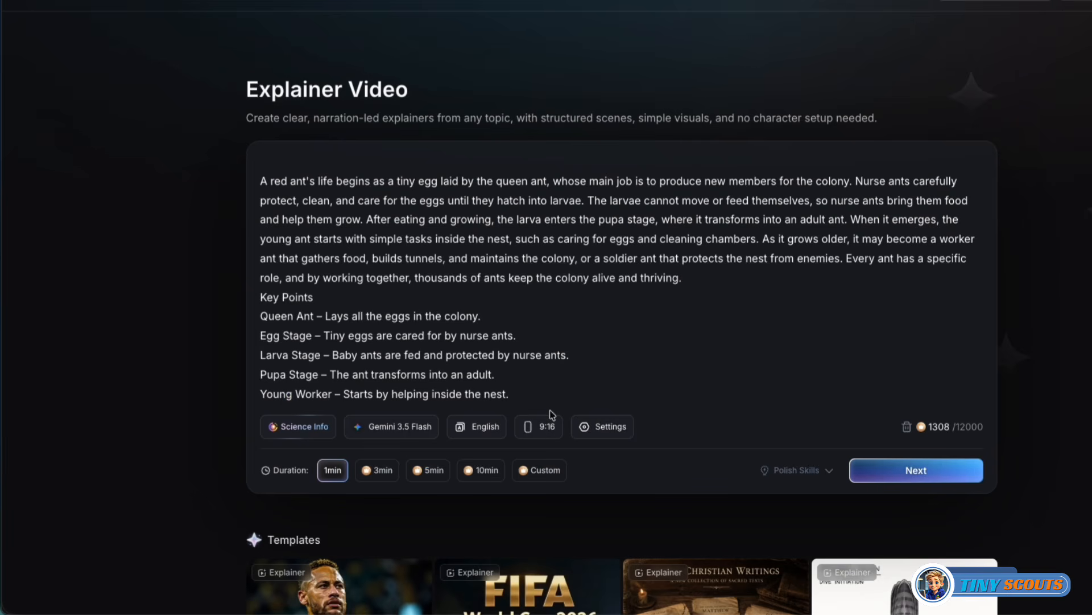
Review the story models offered for the explainer video, from Gemini Flash 3.1 to GLM-5, without changing the selection.
click(393, 425)
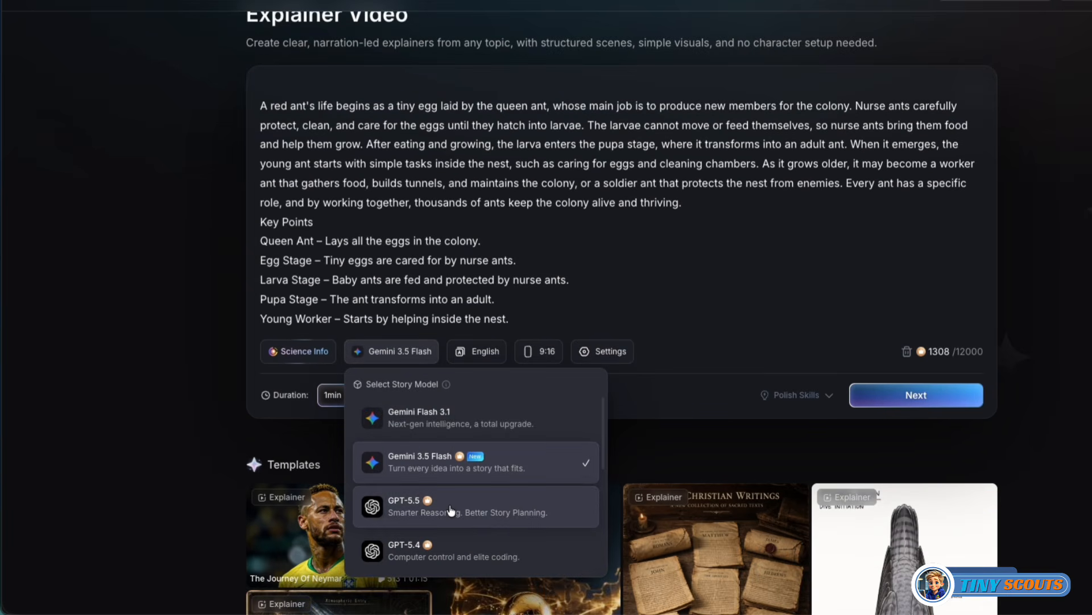
scroll(452, 505, down, 3)
scroll(461, 505, up, 3)
scroll(465, 506, down, 1)
scroll(466, 500, up, 1)
scroll(504, 497, down, 3)
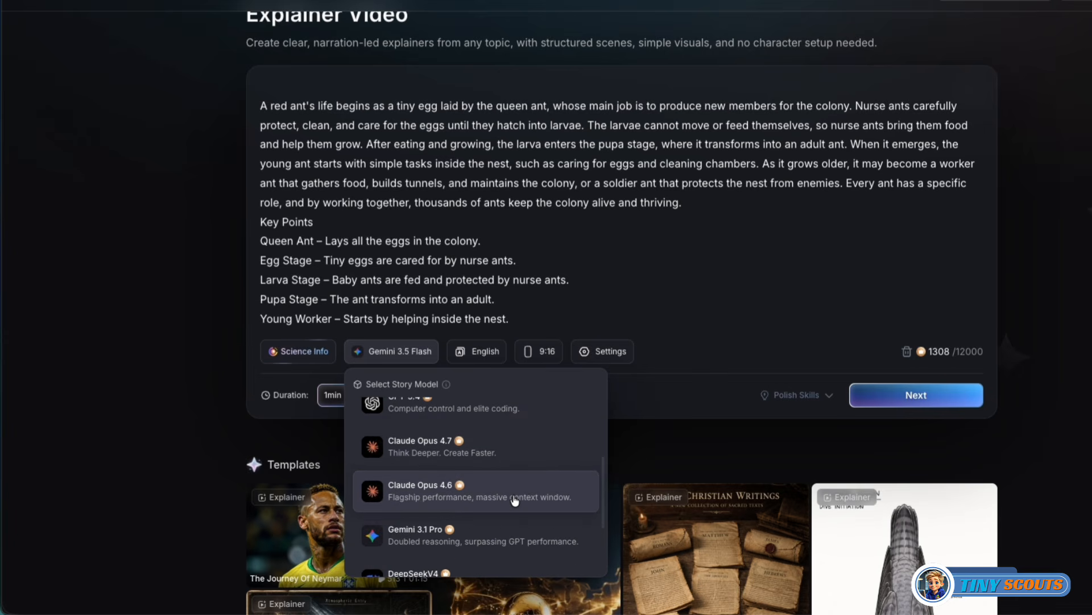
scroll(515, 500, down, 6)
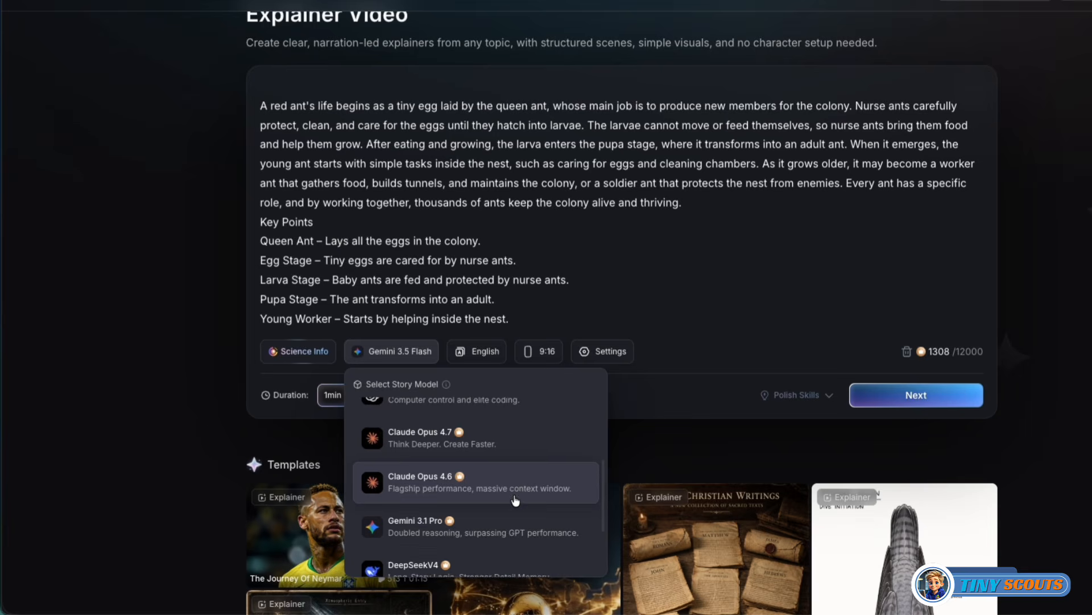
scroll(515, 501, down, 1)
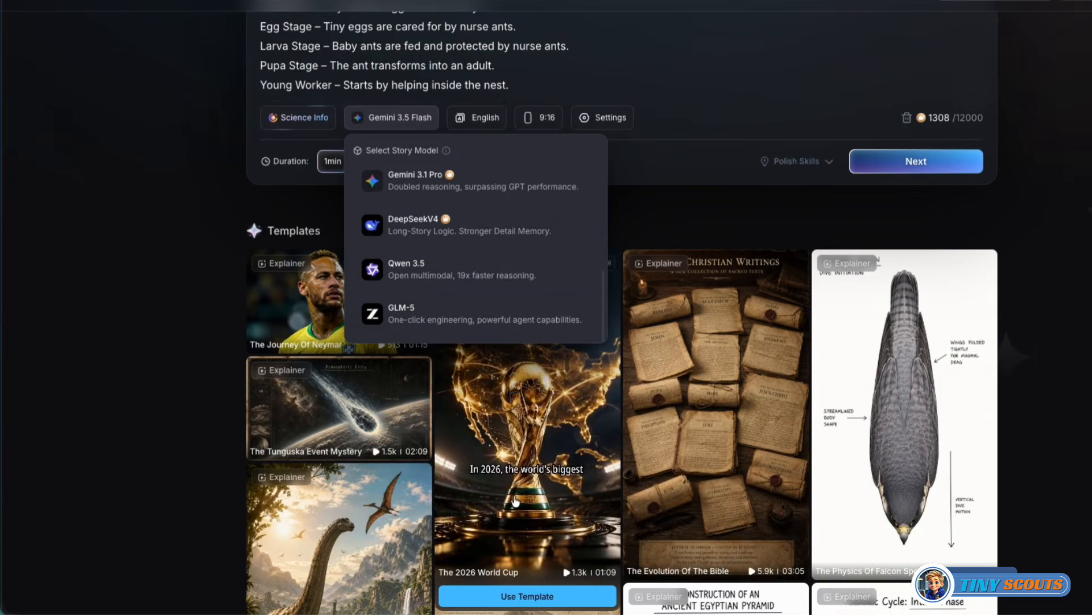
scroll(507, 485, up, 3)
scroll(480, 485, up, 2)
scroll(480, 485, up, 2)
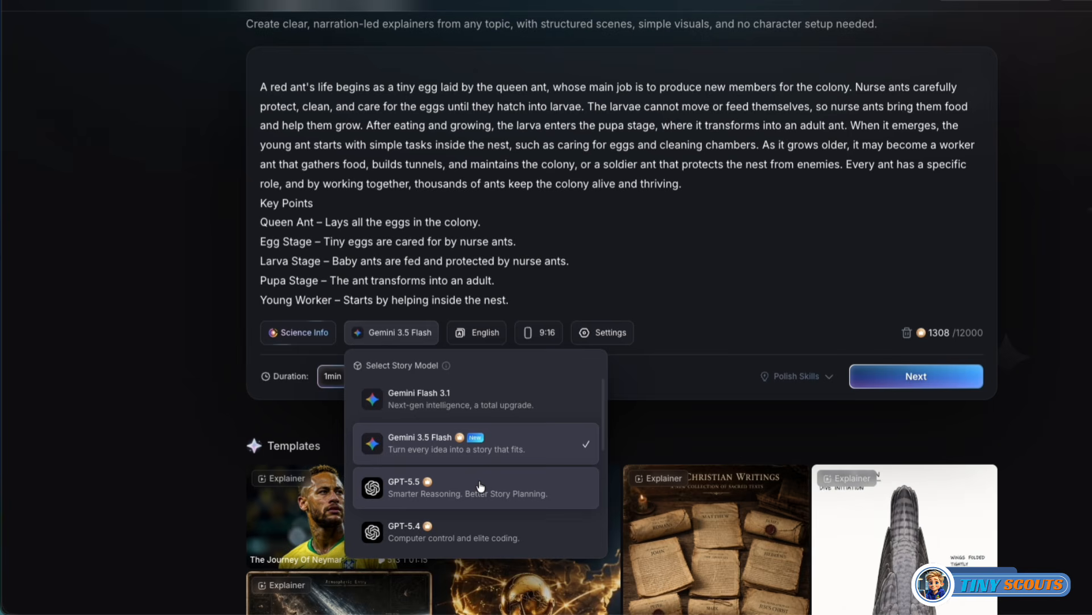
scroll(481, 487, down, 1)
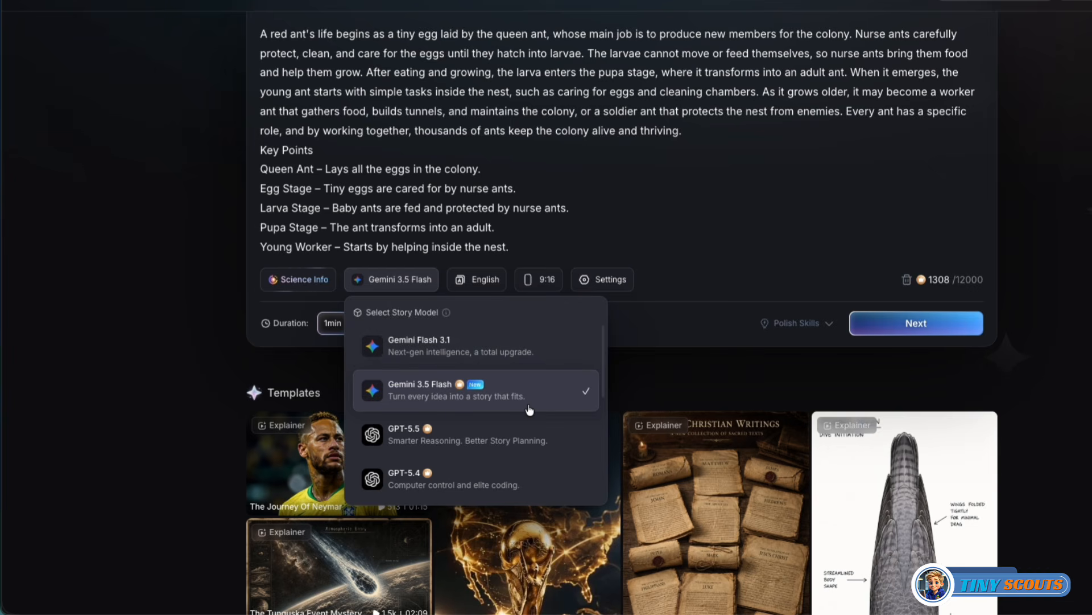
click(640, 321)
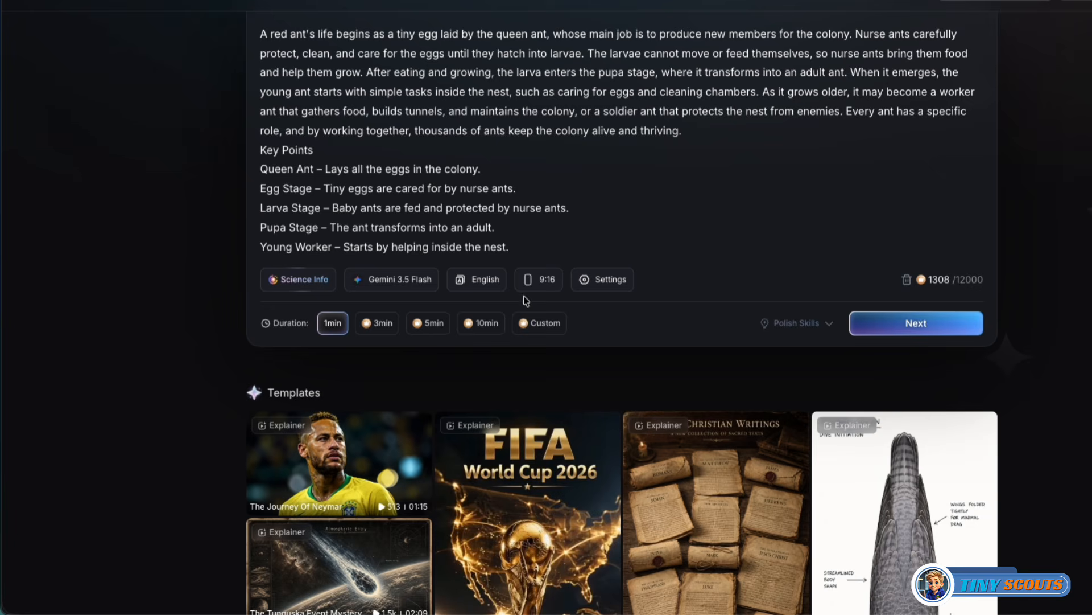
Review the languages offered for the explainer video, from English to Indonesia, and keep English.
click(488, 286)
scroll(489, 319, up, 1)
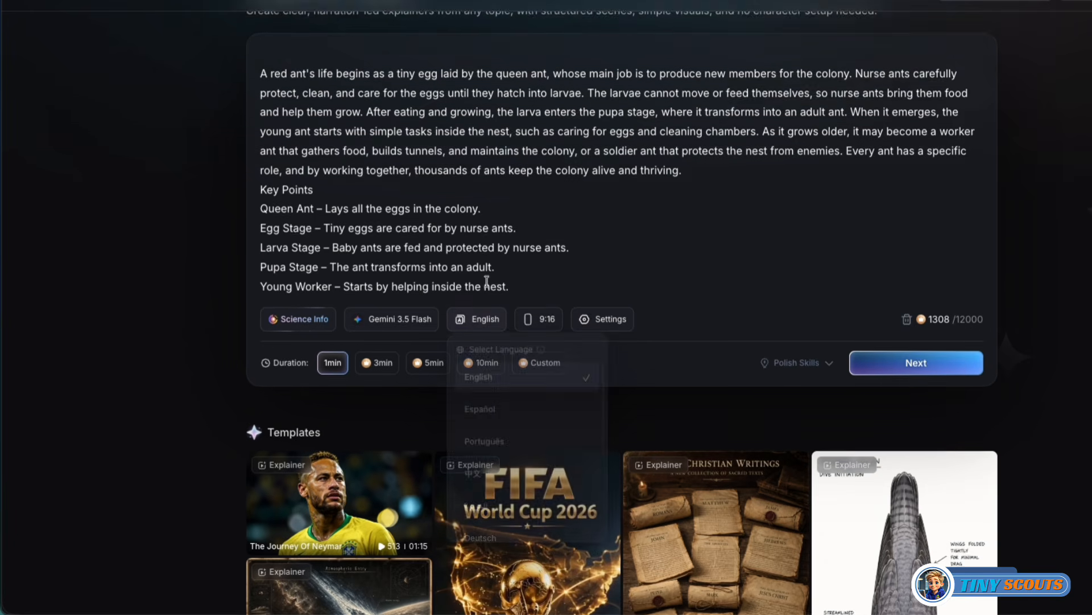
scroll(515, 459, down, 1)
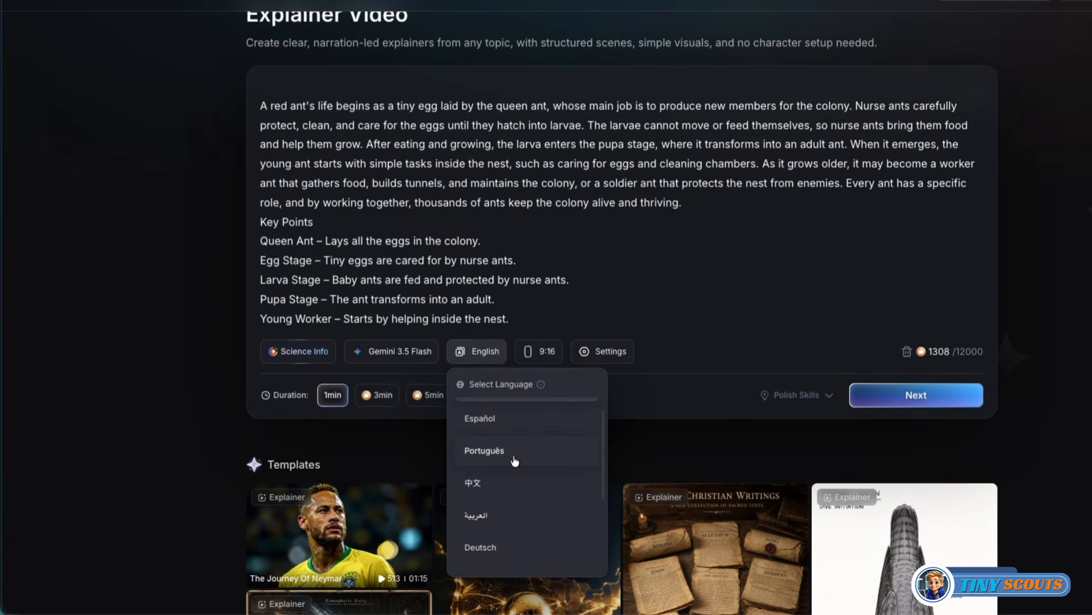
scroll(542, 464, down, 3)
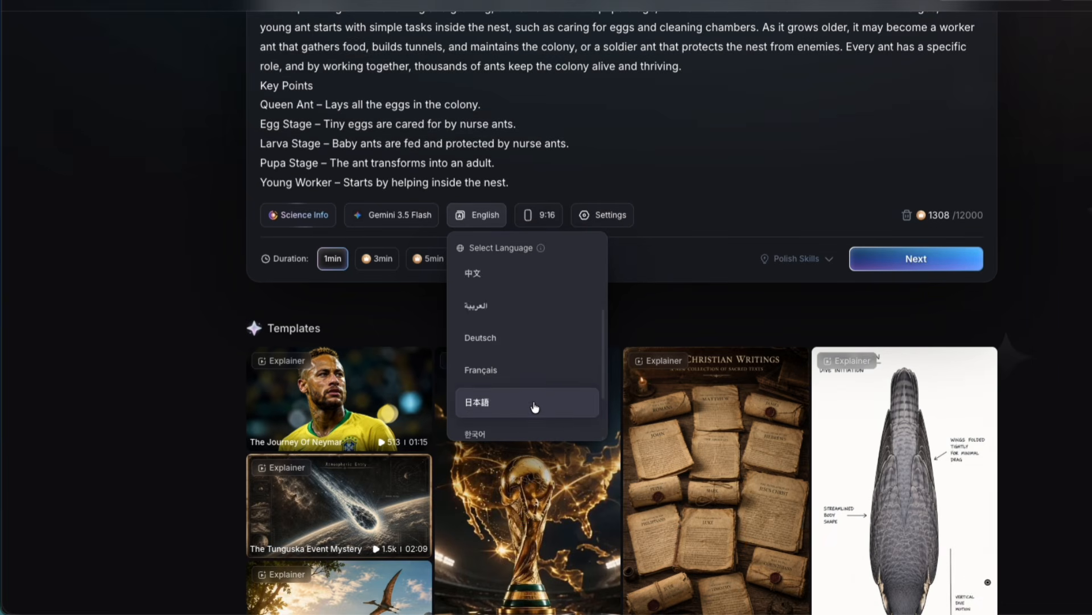
scroll(535, 406, down, 2)
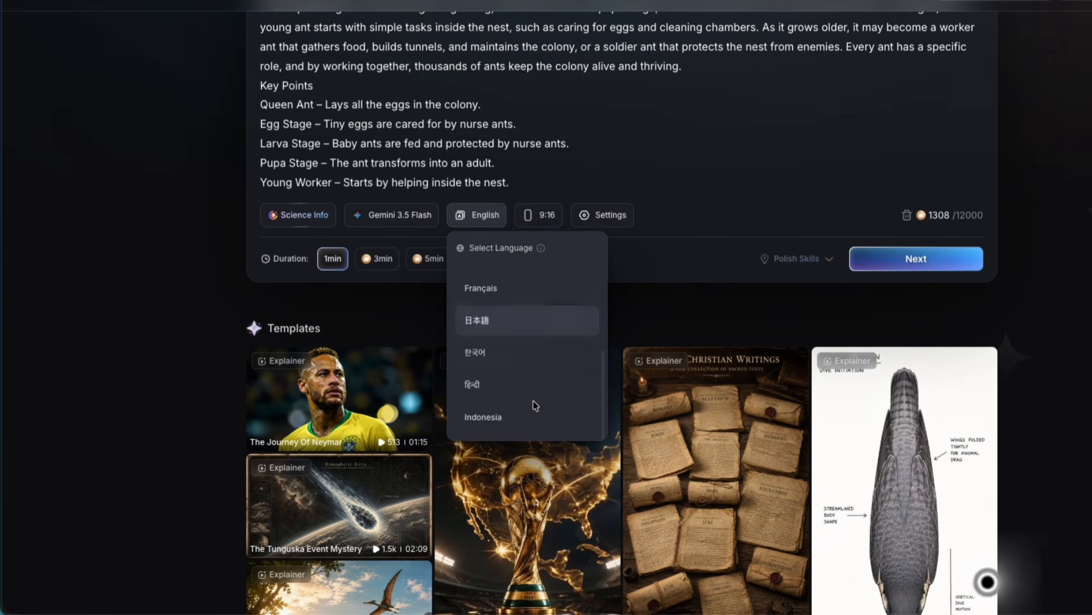
scroll(535, 406, up, 4)
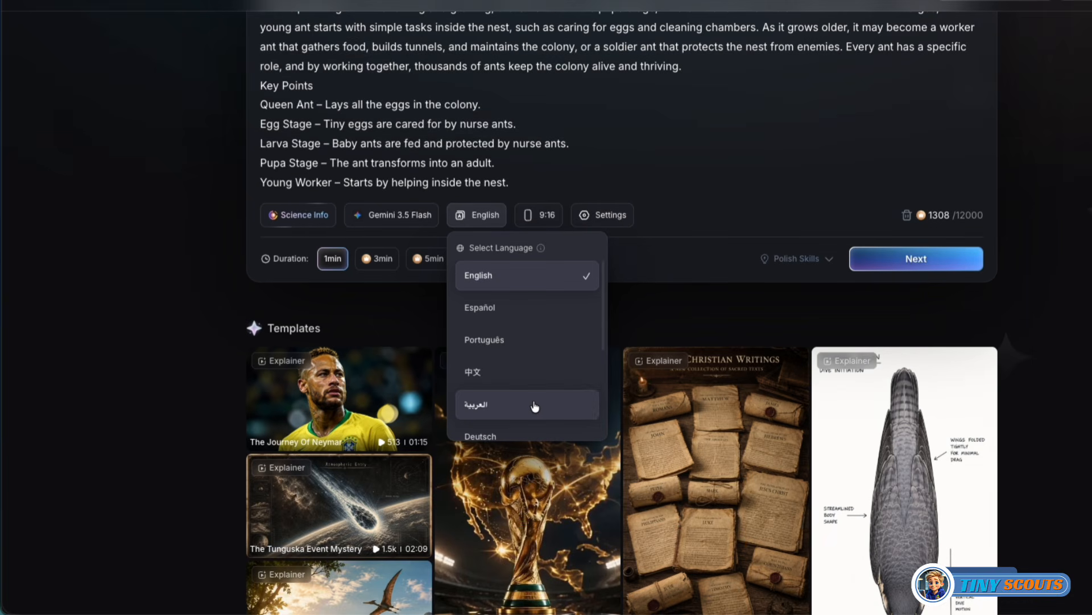
click(537, 289)
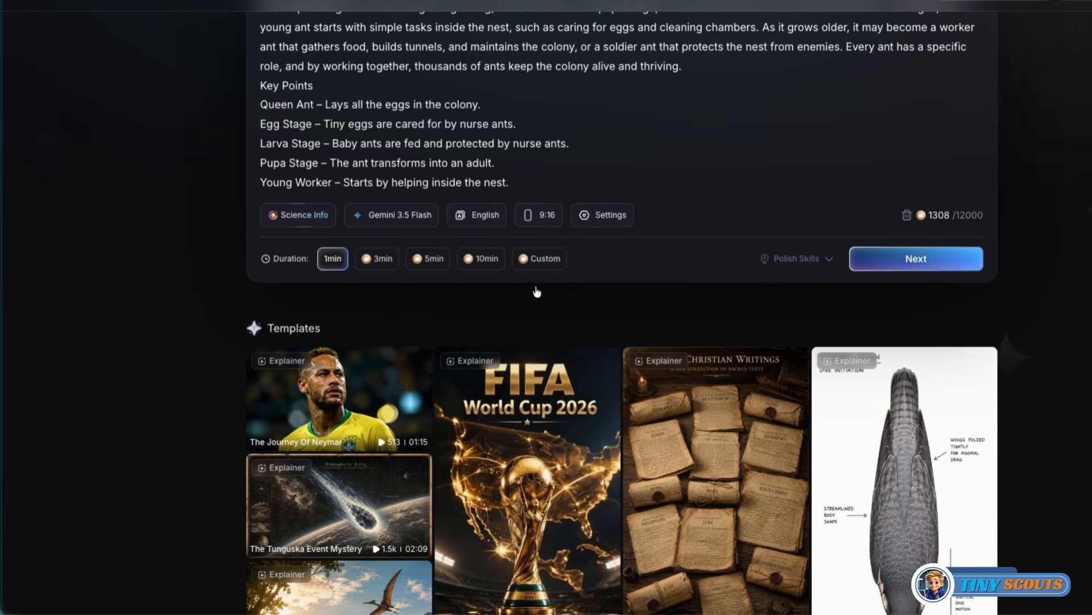
Set the explainer video's aspect ratio to 16:9.
click(544, 219)
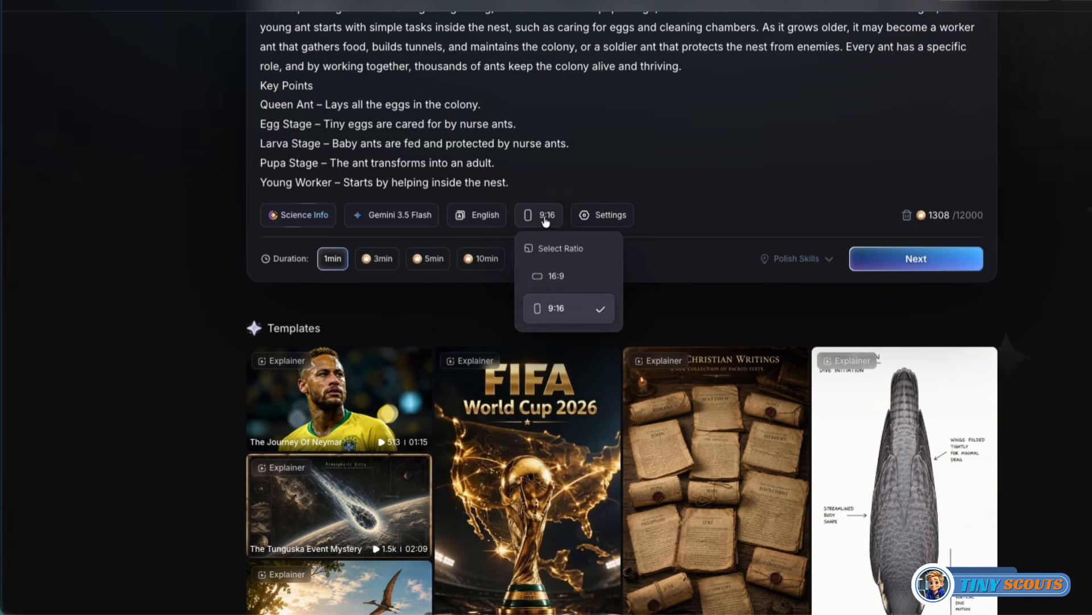
click(558, 277)
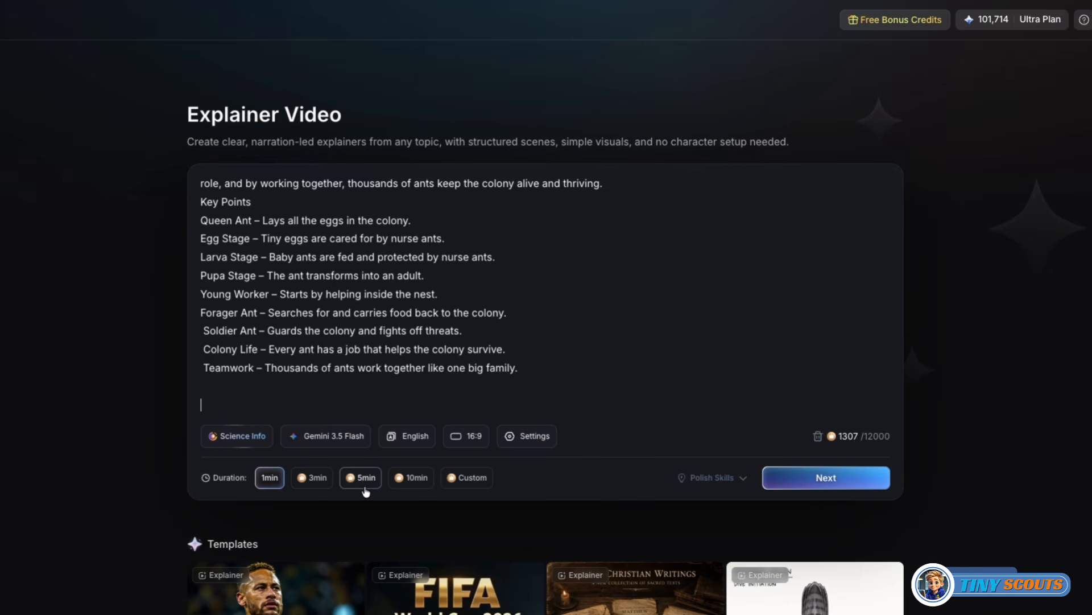
Check the custom duration and shots settings without applying them, and continue with the 1-minute explainer video.
click(475, 483)
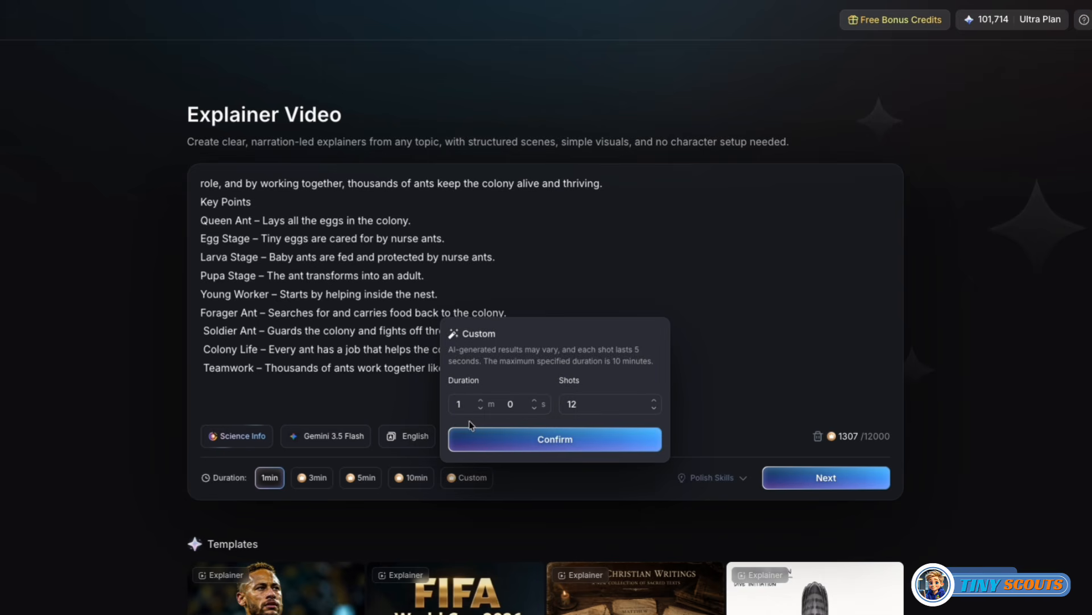
click(480, 400)
click(424, 401)
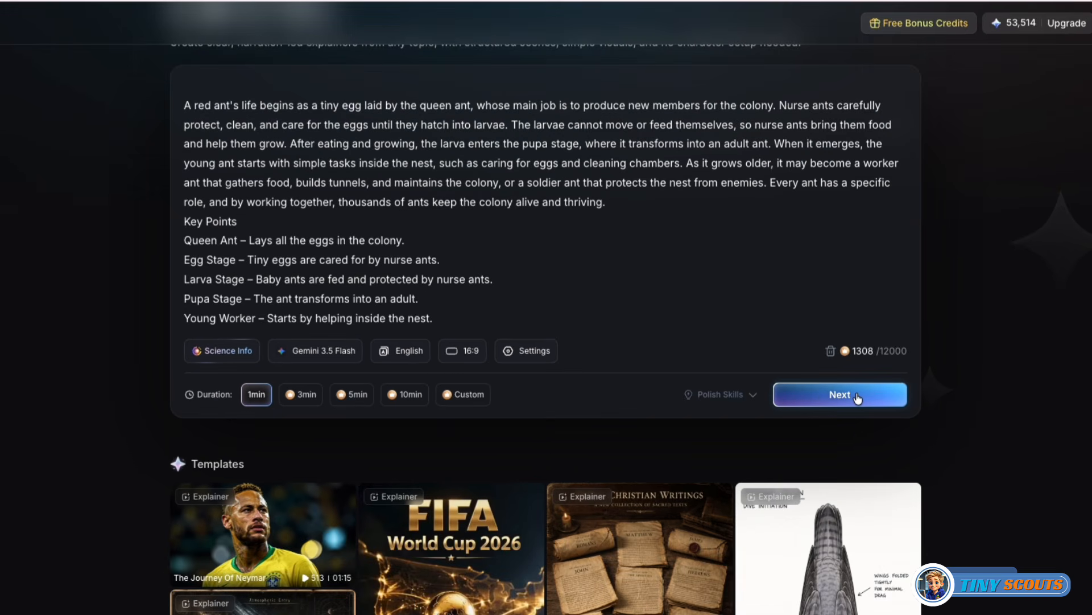
click(857, 396)
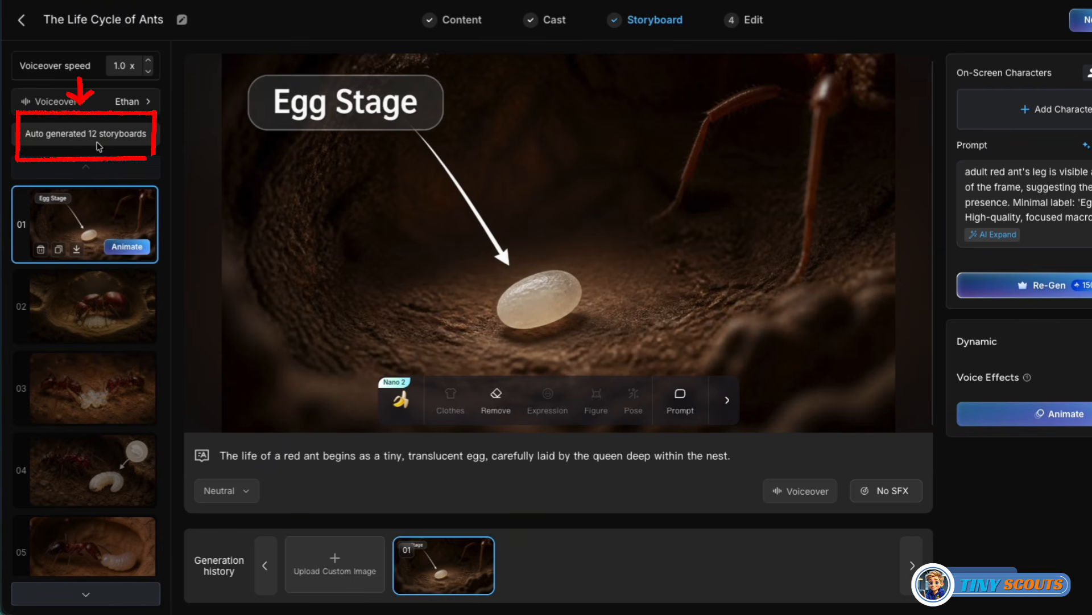
Look through the generated storyboard scenes of The Life Cycle of Ants, from scene 02 to scene 12.
click(99, 301)
click(106, 370)
scroll(106, 369, down, 1)
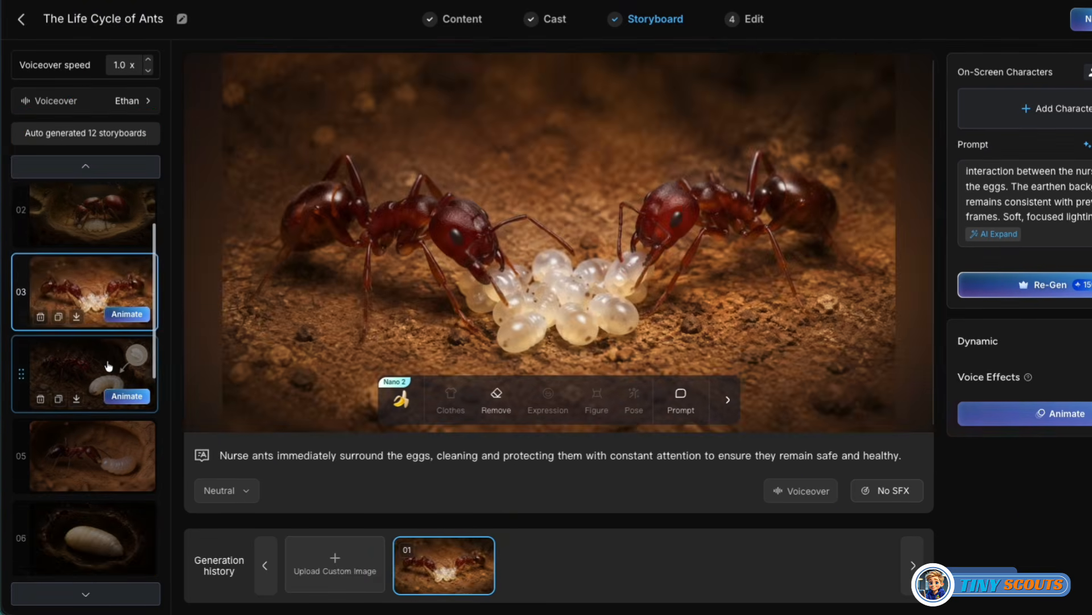
click(107, 368)
scroll(108, 369, down, 1)
click(113, 394)
scroll(114, 394, down, 3)
click(116, 367)
scroll(119, 353, down, 2)
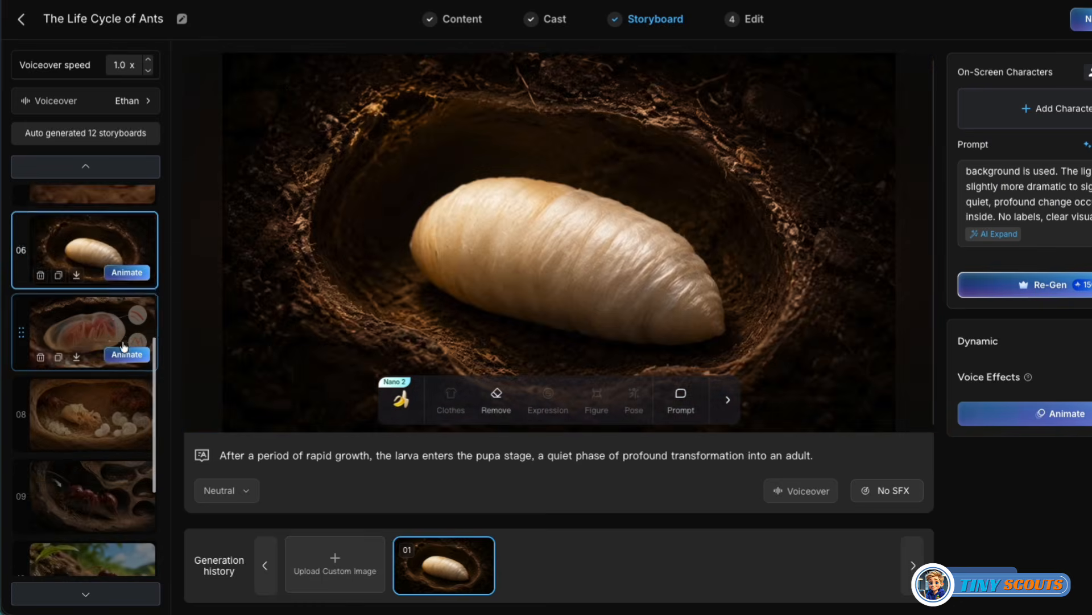
click(122, 347)
scroll(122, 352, down, 1)
click(122, 373)
scroll(119, 364, down, 3)
click(115, 310)
click(114, 349)
click(114, 451)
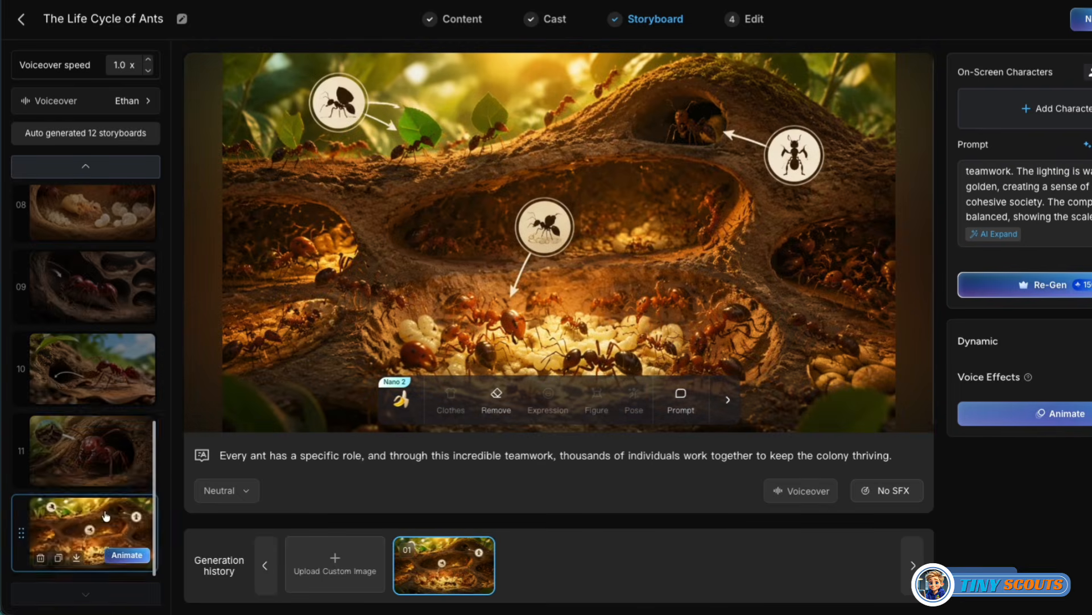
scroll(93, 342, up, 10)
Replace "No labels, clean composition." in scene 02's prompt with "Add label for queen ant and eggs." and regenerate the image.
click(91, 306)
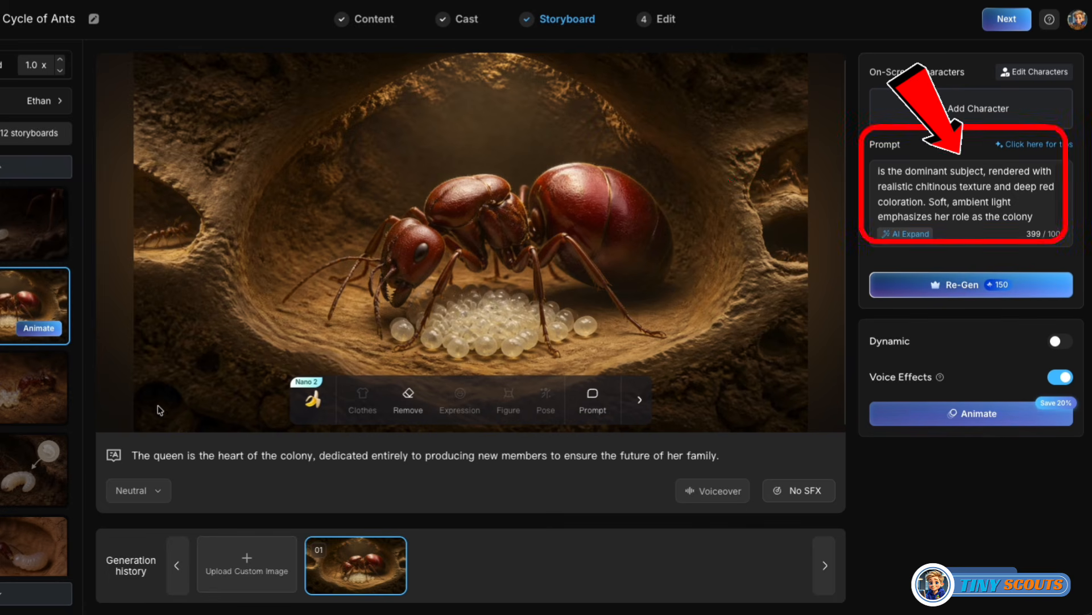
scroll(1042, 218, down, 1)
drag(1042, 219, 909, 219)
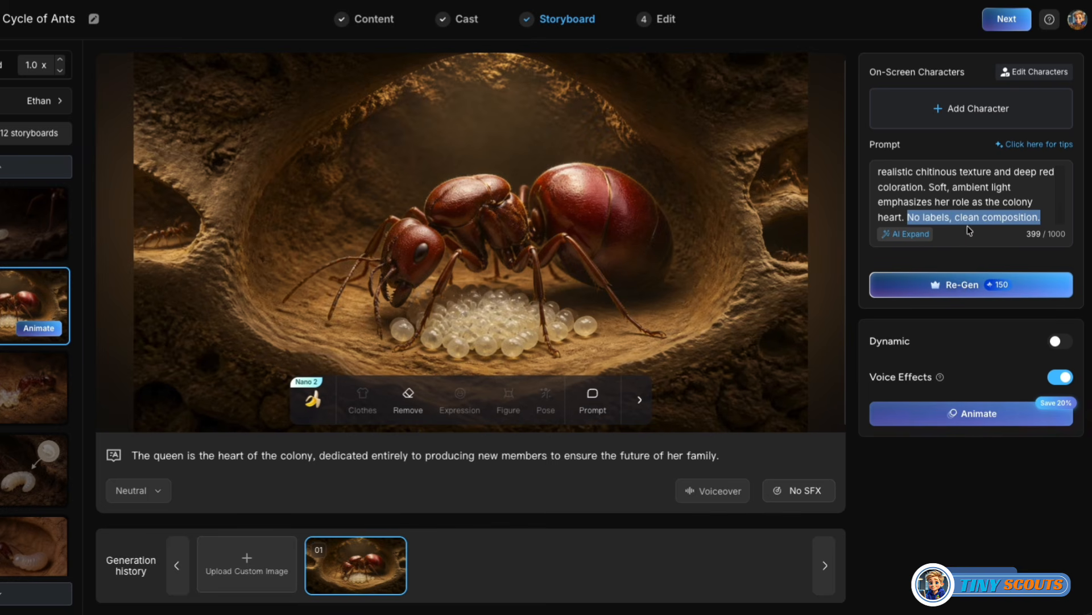
key(BackSpace)
text(Add label)
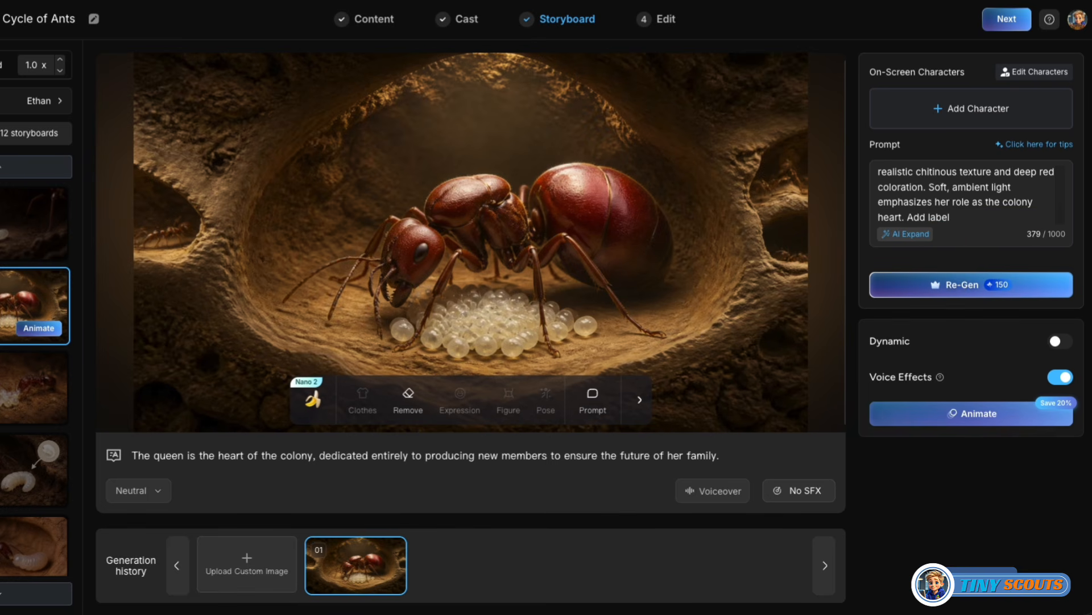
text( for queen ant and eggs.)
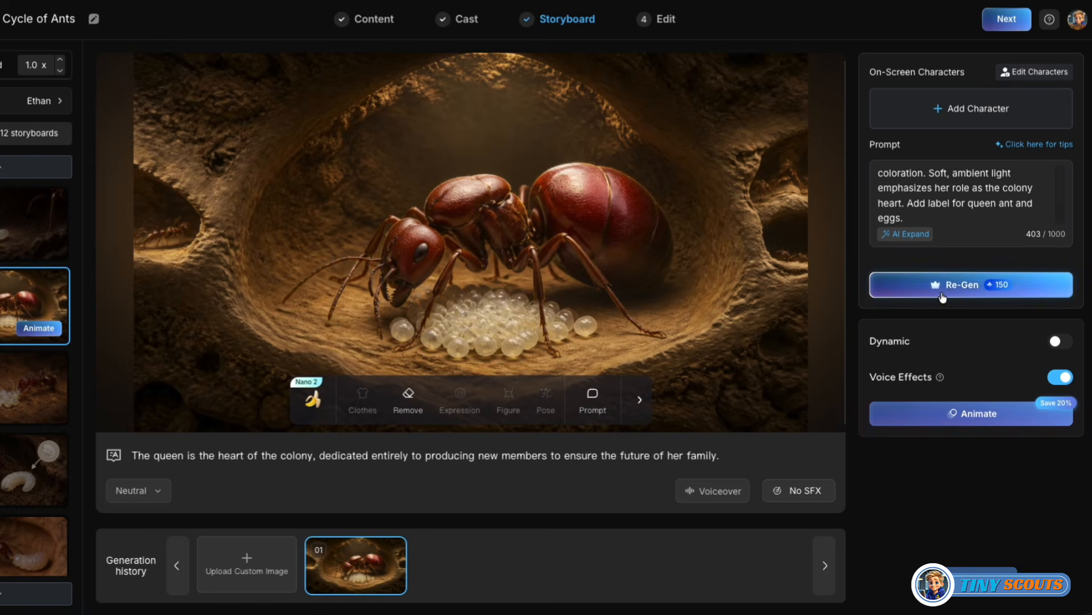
click(961, 291)
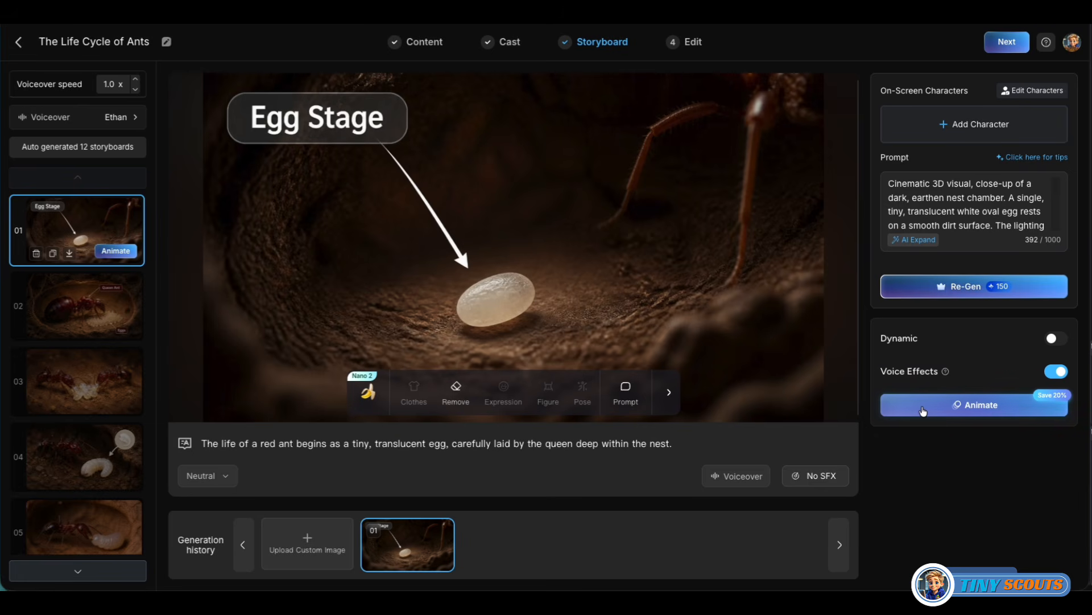
Examine the Animate All option and its list of storyboard scenes, then close the animation settings without generating.
click(922, 407)
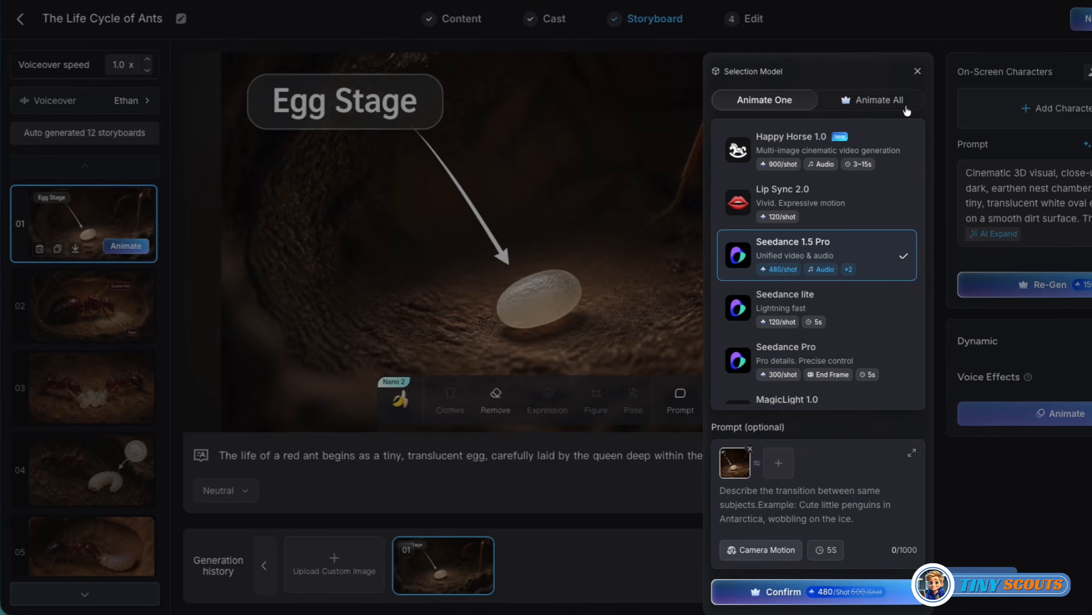
click(907, 111)
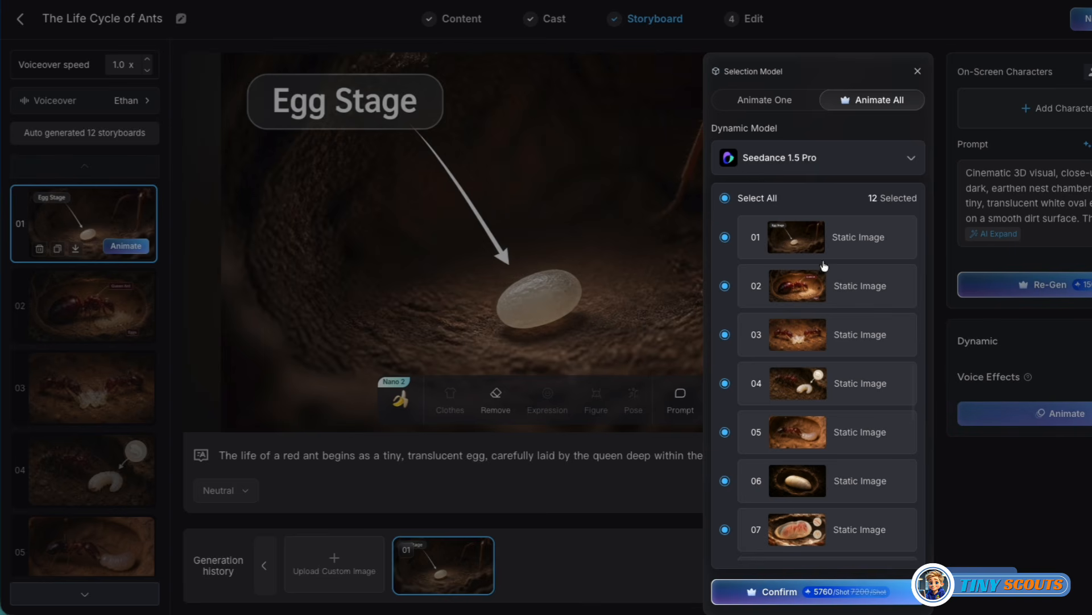
scroll(824, 266, down, 5)
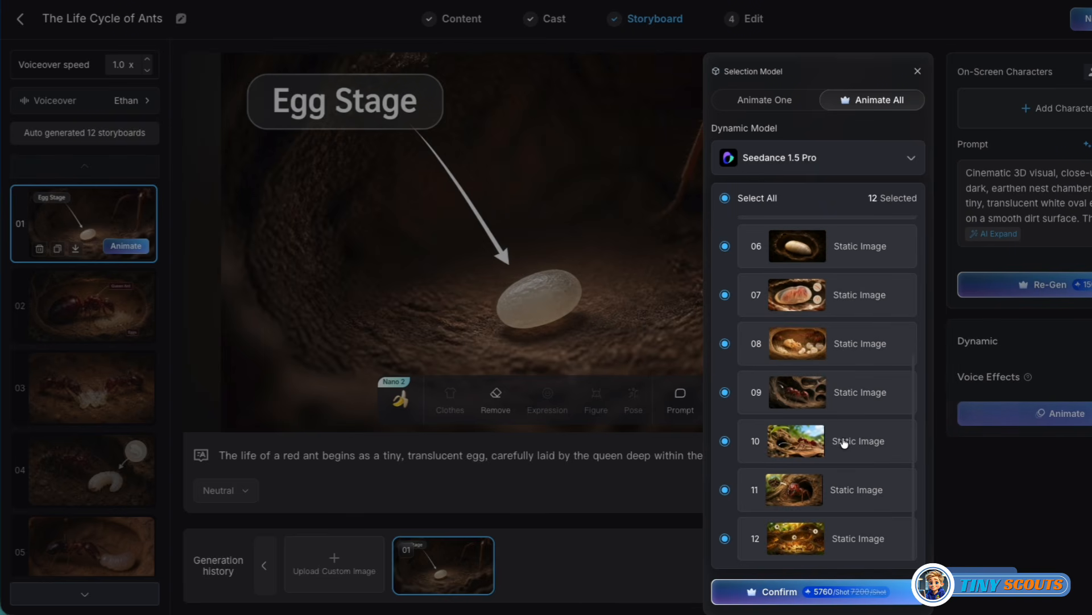
scroll(845, 444, up, 5)
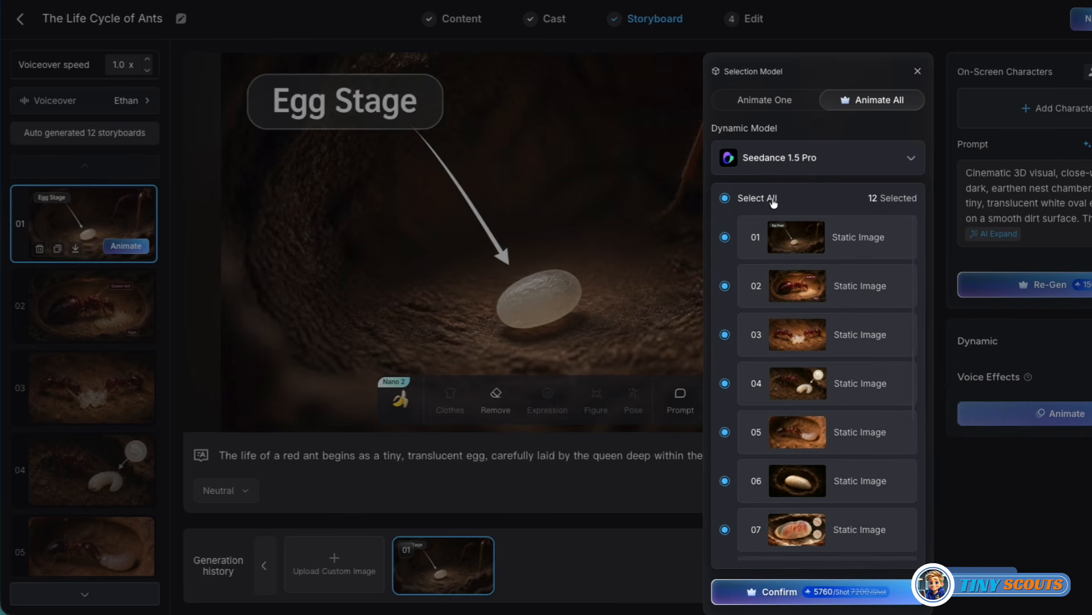
click(918, 72)
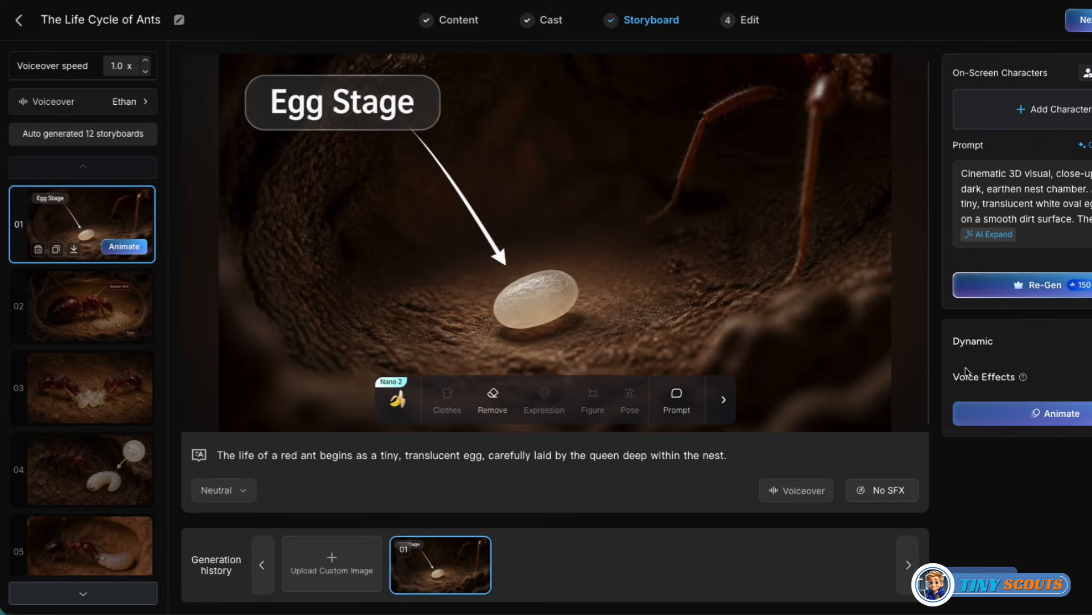
Browse the animation models available for scene 01, from Happy Horse 1.0 to KLing 2.1 Master, and choose Seedance 1.5 Pro.
click(1057, 420)
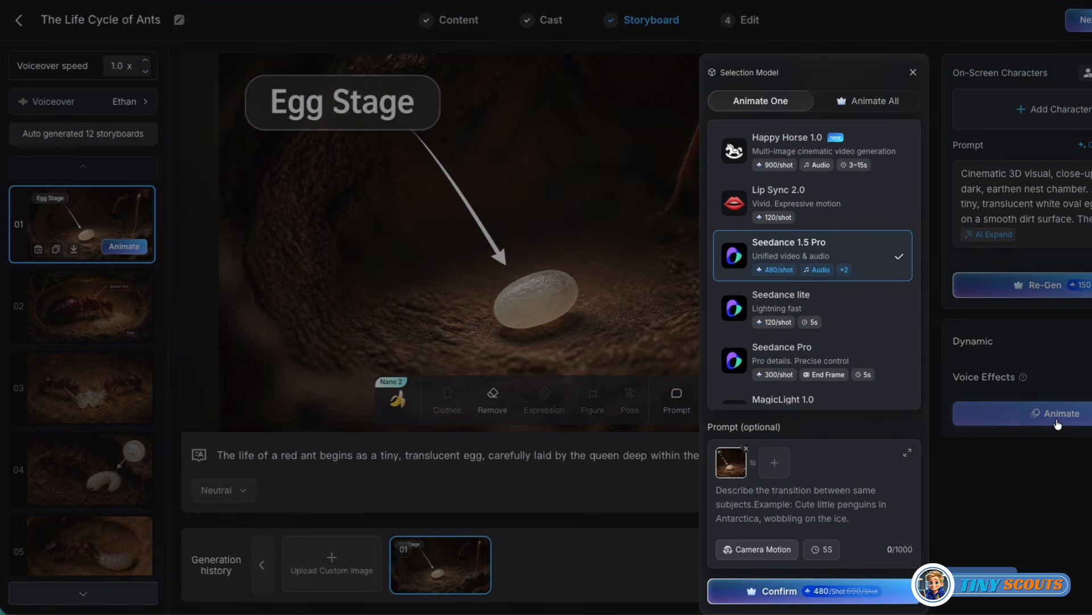
click(886, 157)
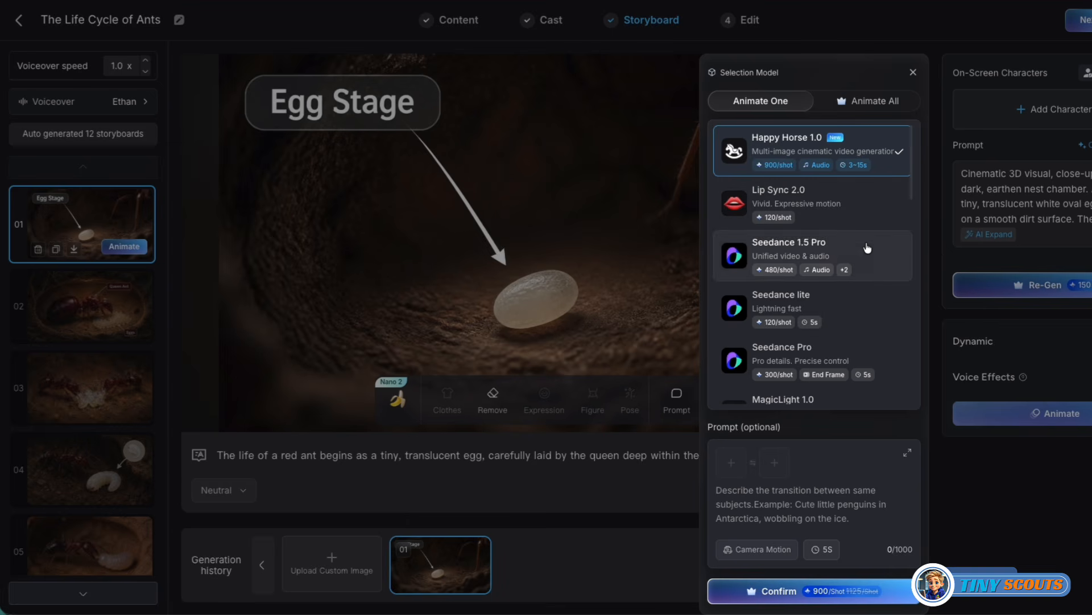
scroll(870, 333, down, 2)
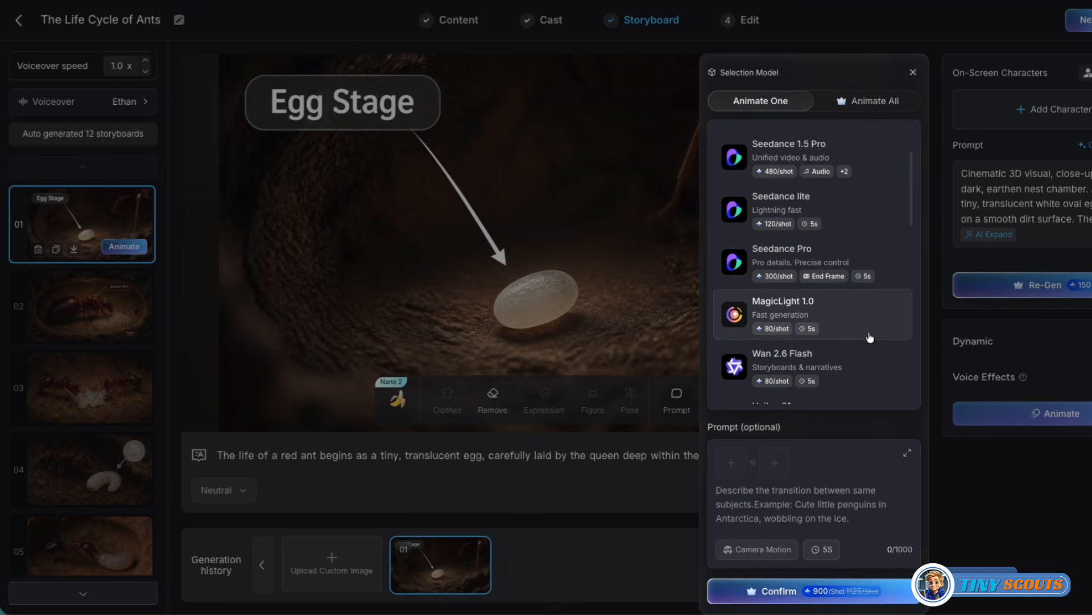
scroll(870, 337, down, 7)
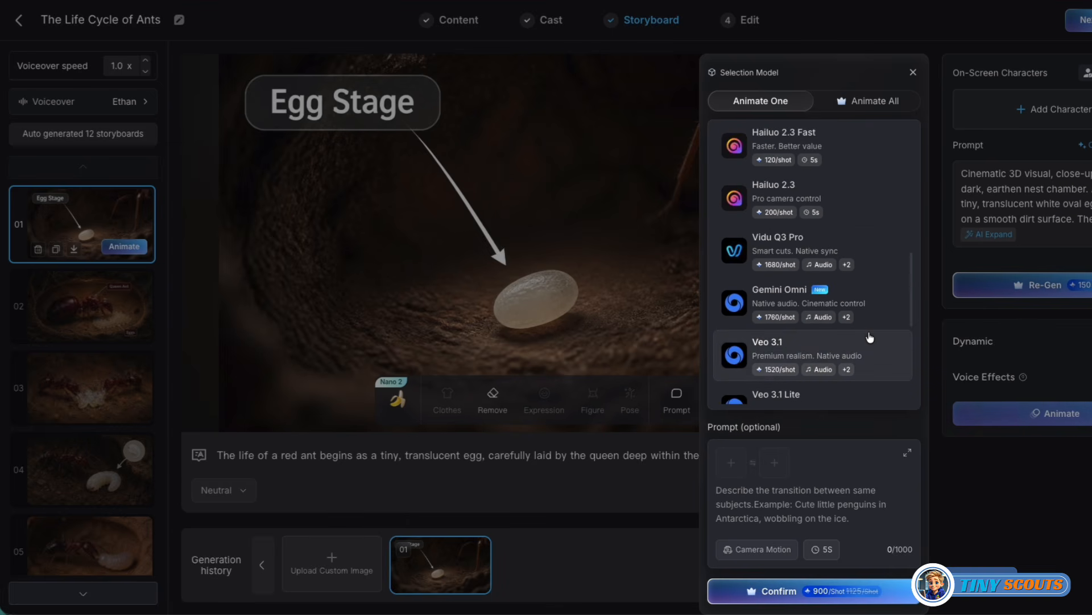
scroll(869, 336, down, 6)
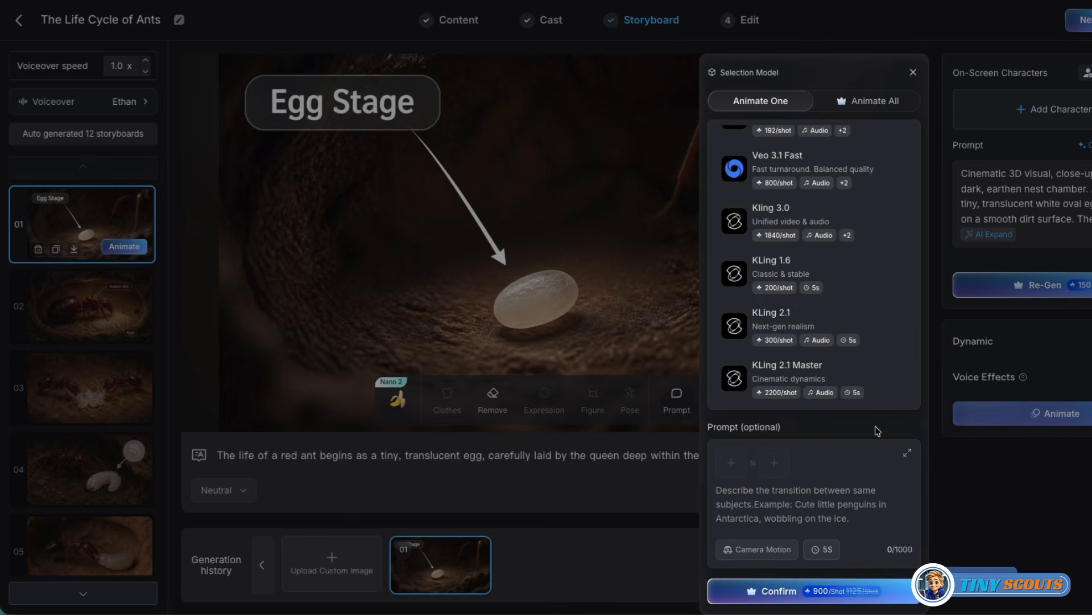
scroll(856, 325, up, 8)
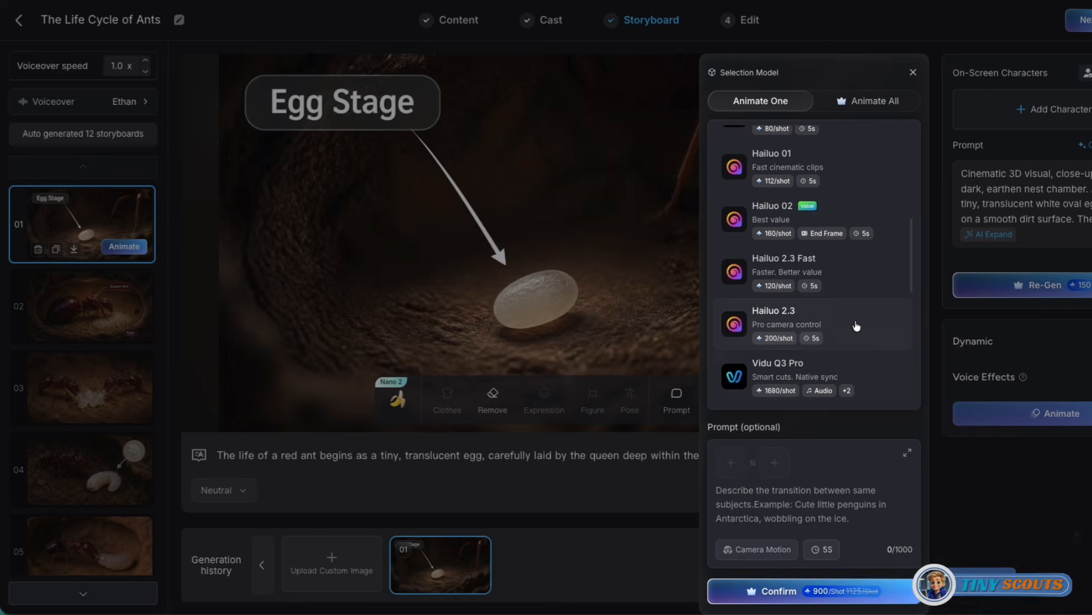
scroll(856, 325, up, 8)
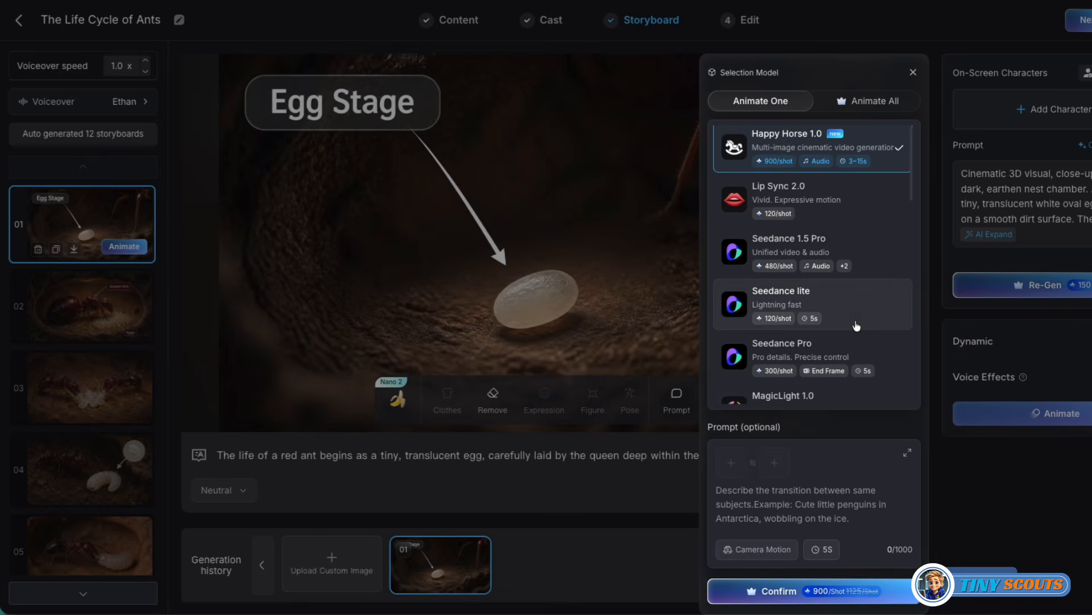
click(897, 260)
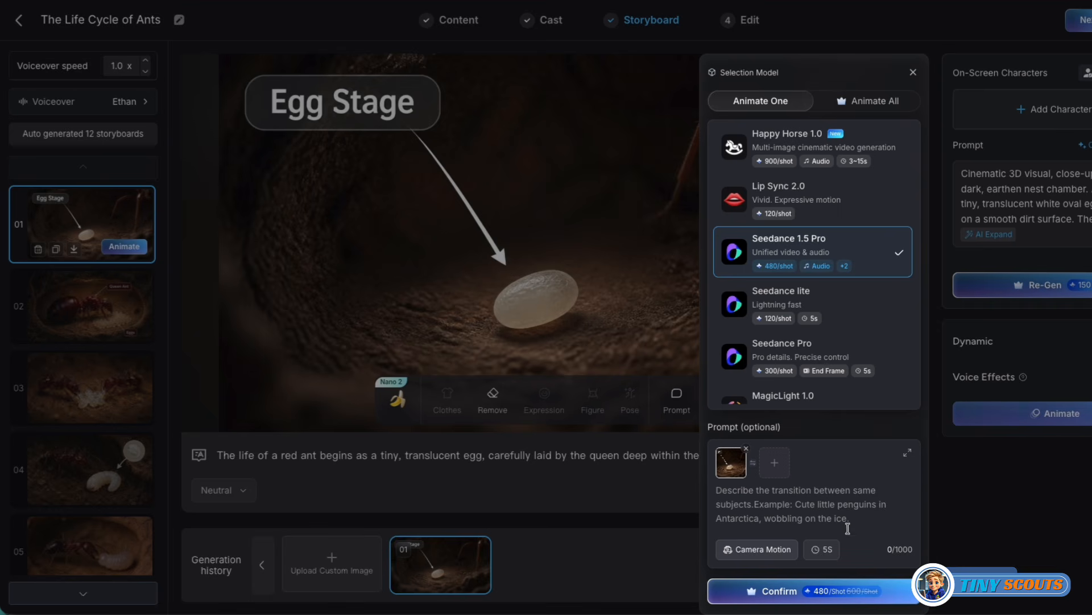
Apply the Minimal Camera motion to scene 01 and generate its animation.
click(765, 550)
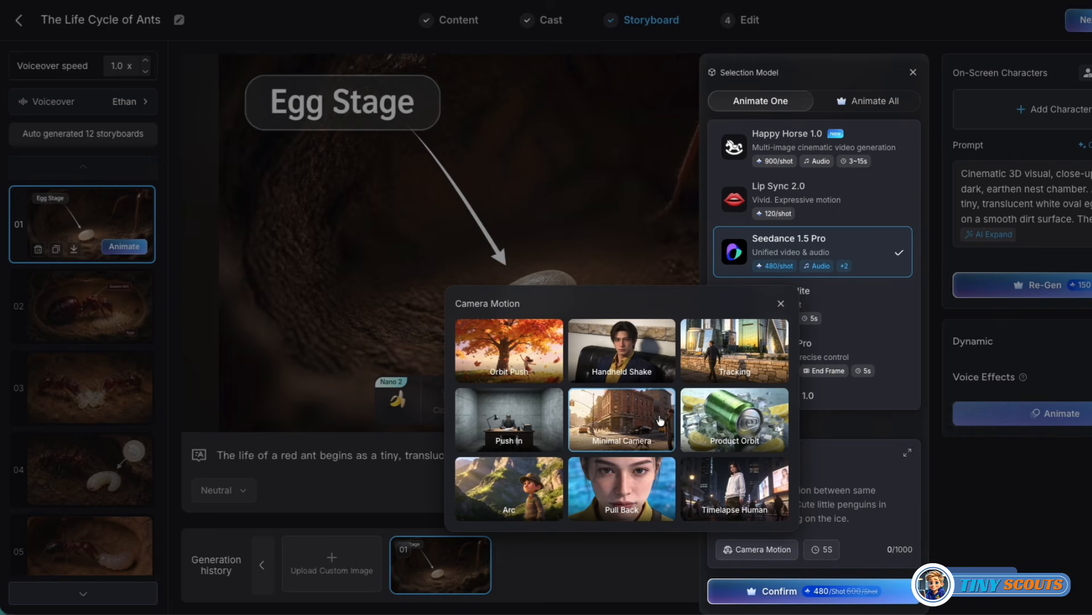
click(660, 421)
click(781, 592)
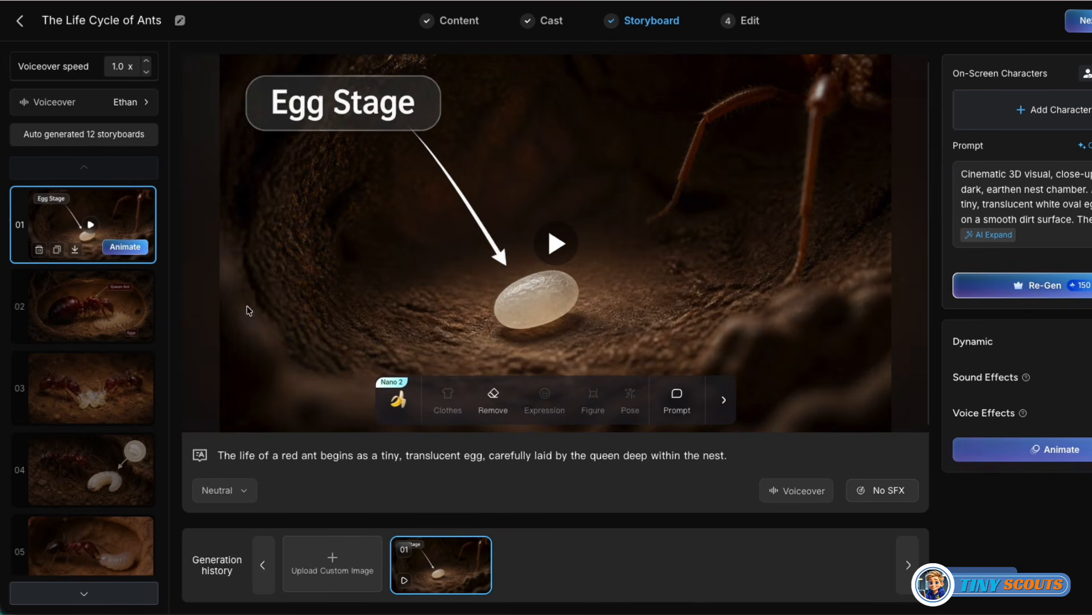
Open the Animate All settings from scene 02 and review which of the twelve storyboard scenes are selected.
click(86, 313)
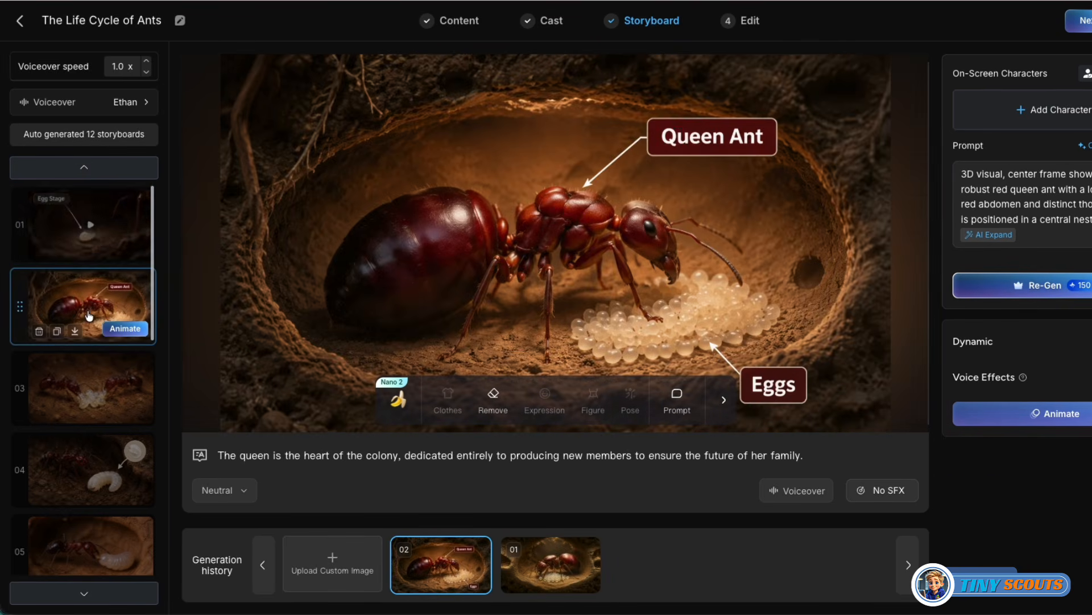
scroll(88, 367, down, 5)
scroll(88, 376, down, 5)
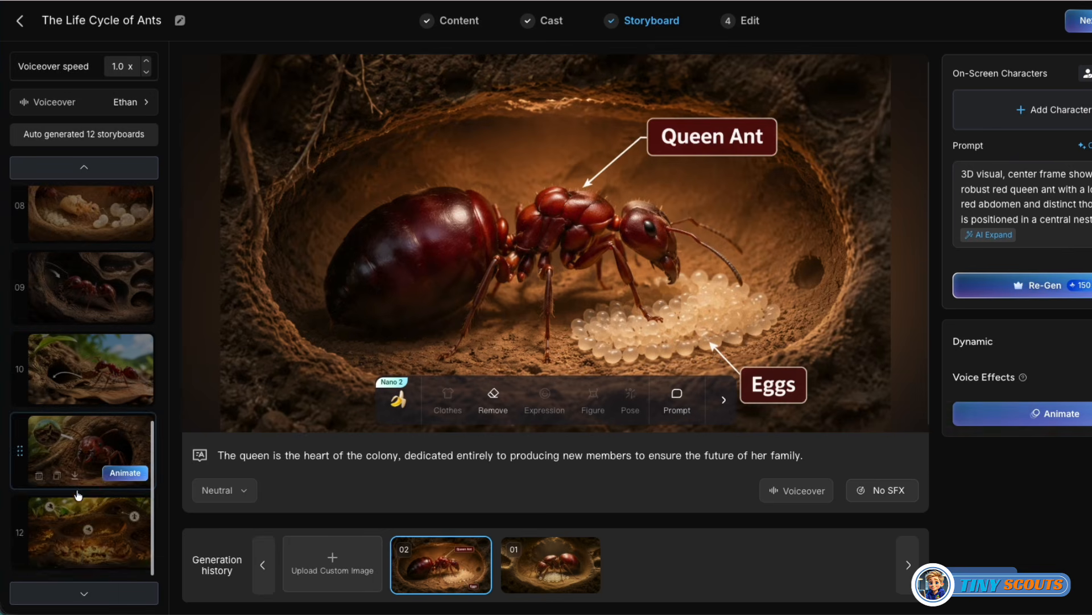
scroll(116, 394, up, 7)
scroll(116, 395, up, 3)
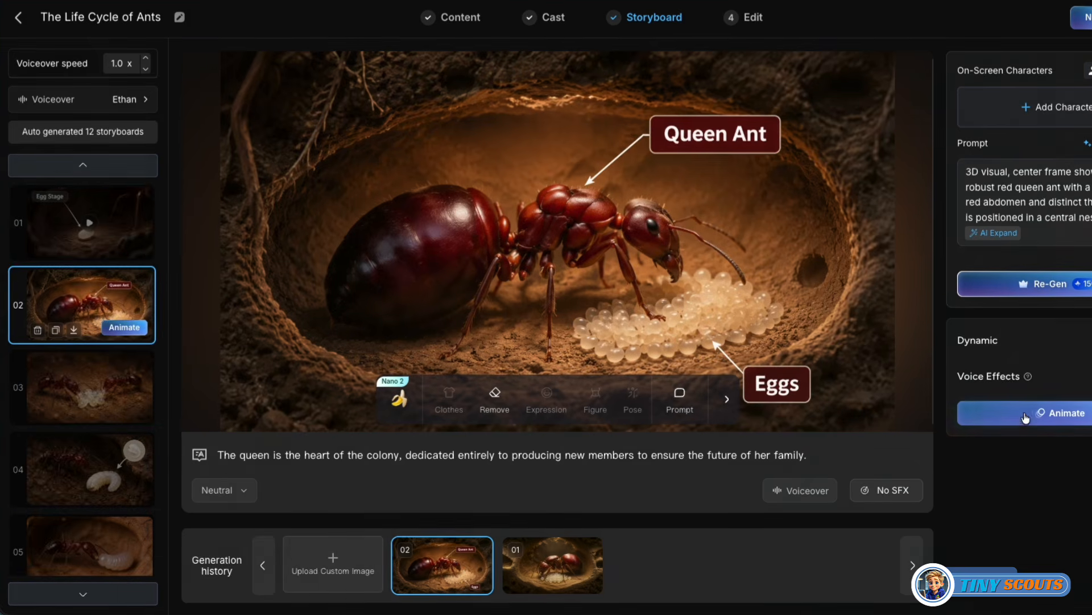
click(1023, 413)
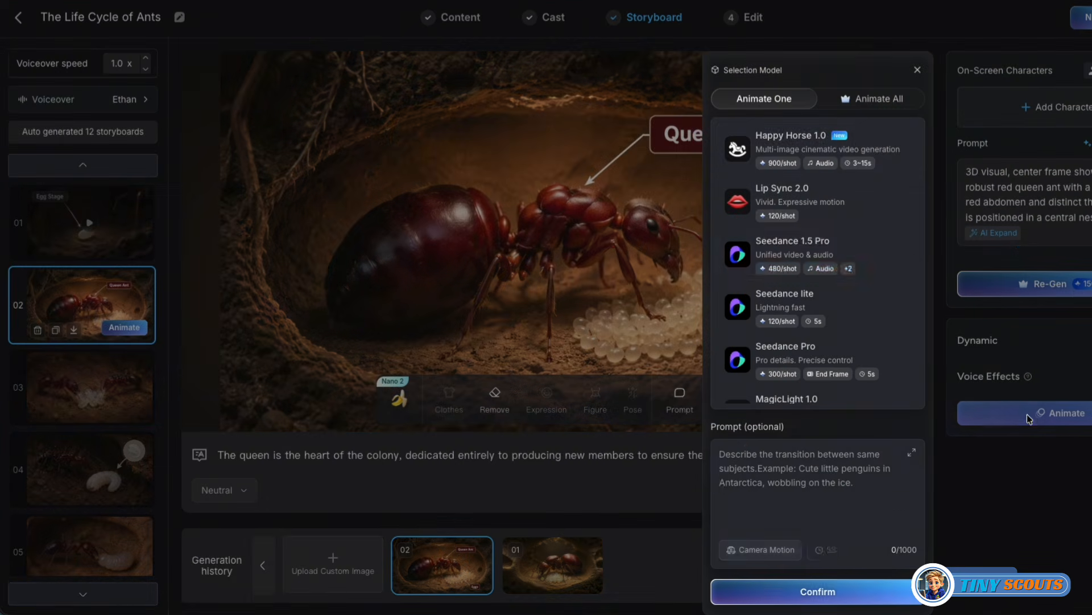
click(871, 102)
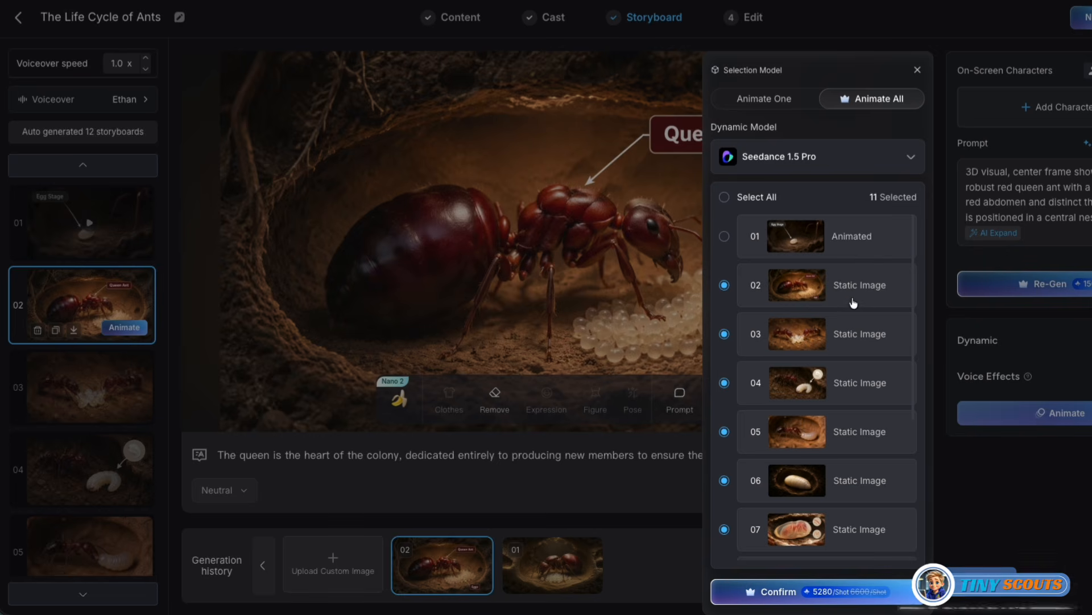
scroll(722, 372, down, 5)
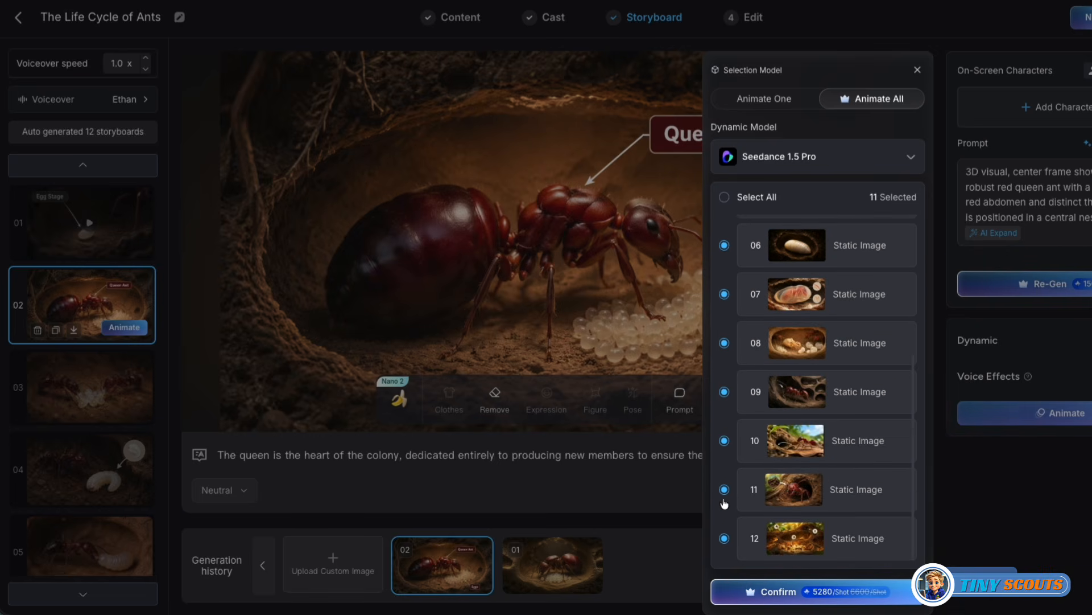
scroll(768, 410, up, 5)
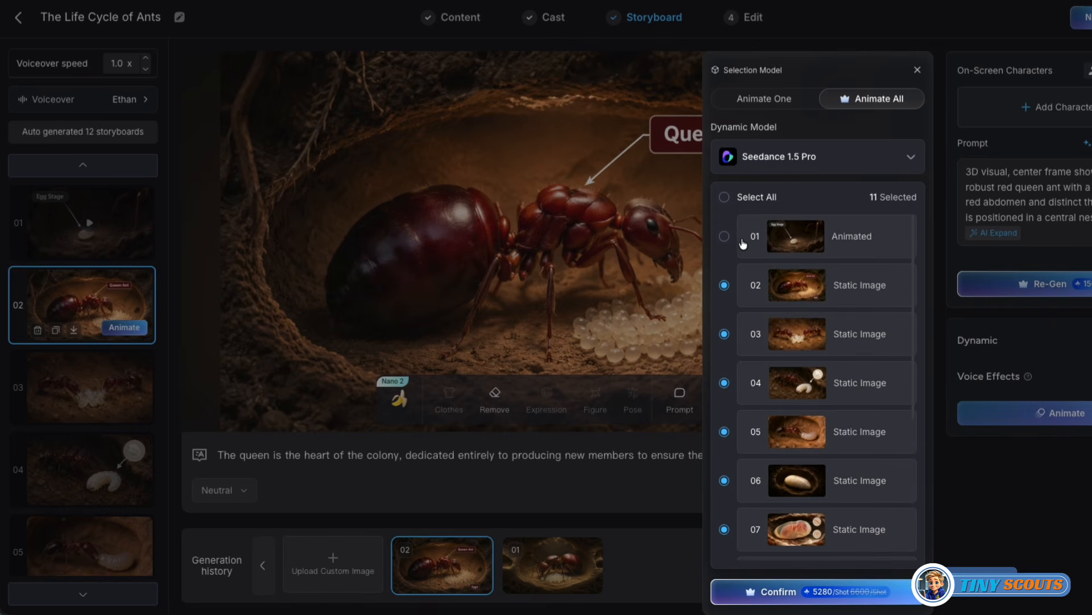
Browse the dynamic models available for batch animation and keep Seedance 1.5 Pro as the choice.
click(910, 158)
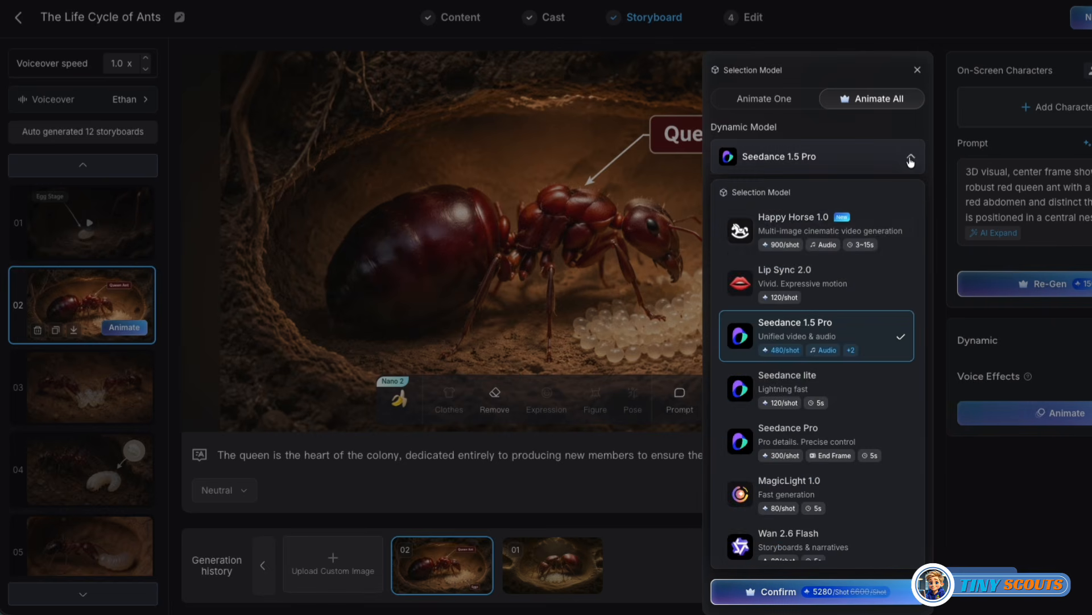
scroll(879, 344, down, 6)
scroll(878, 349, down, 3)
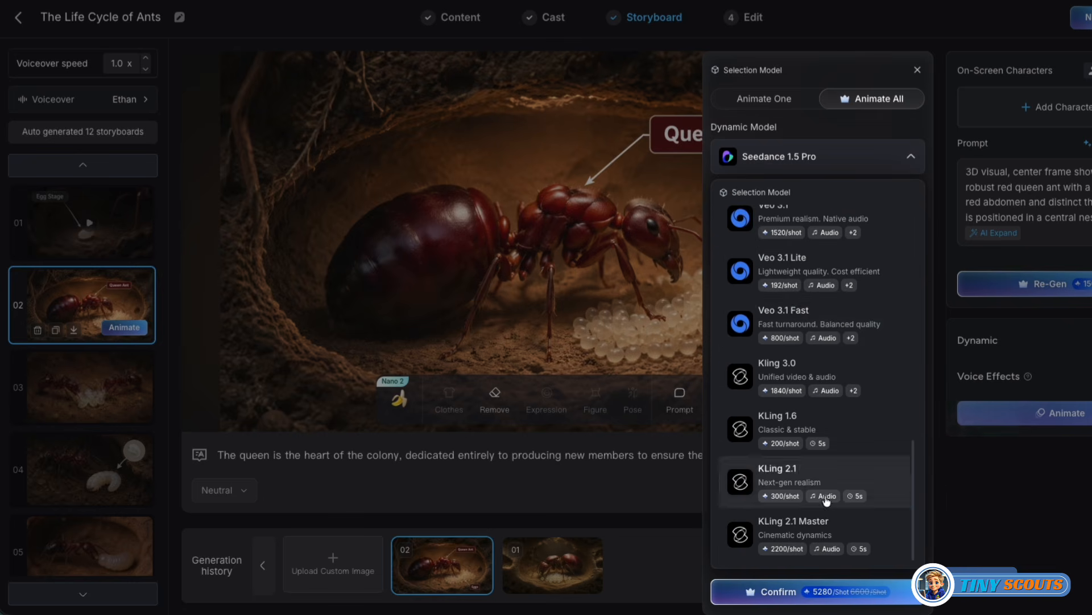
scroll(842, 360, up, 10)
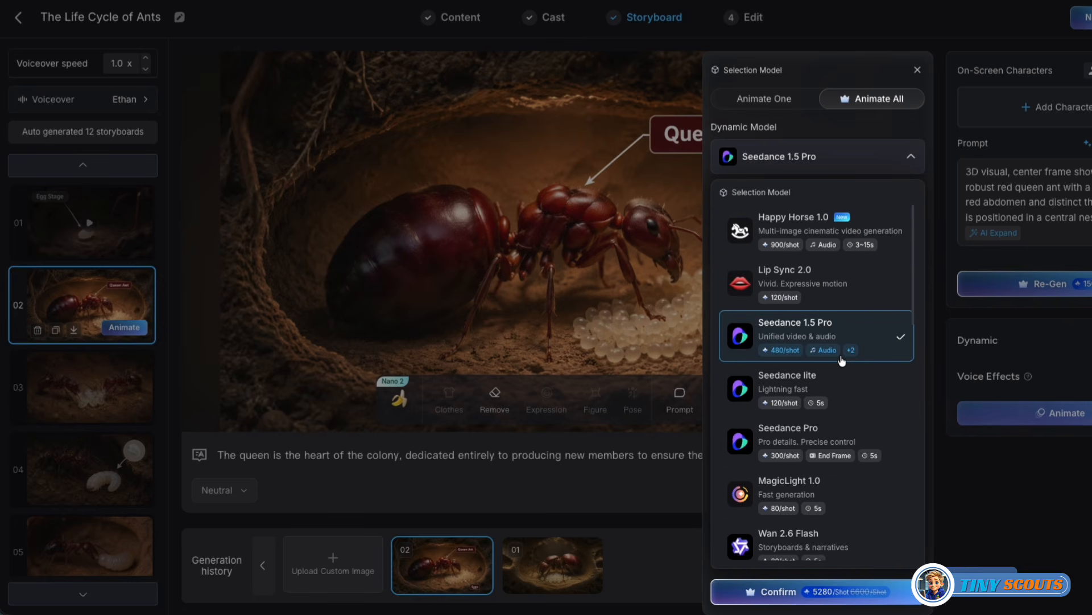
mouse_move(850, 350)
click(886, 347)
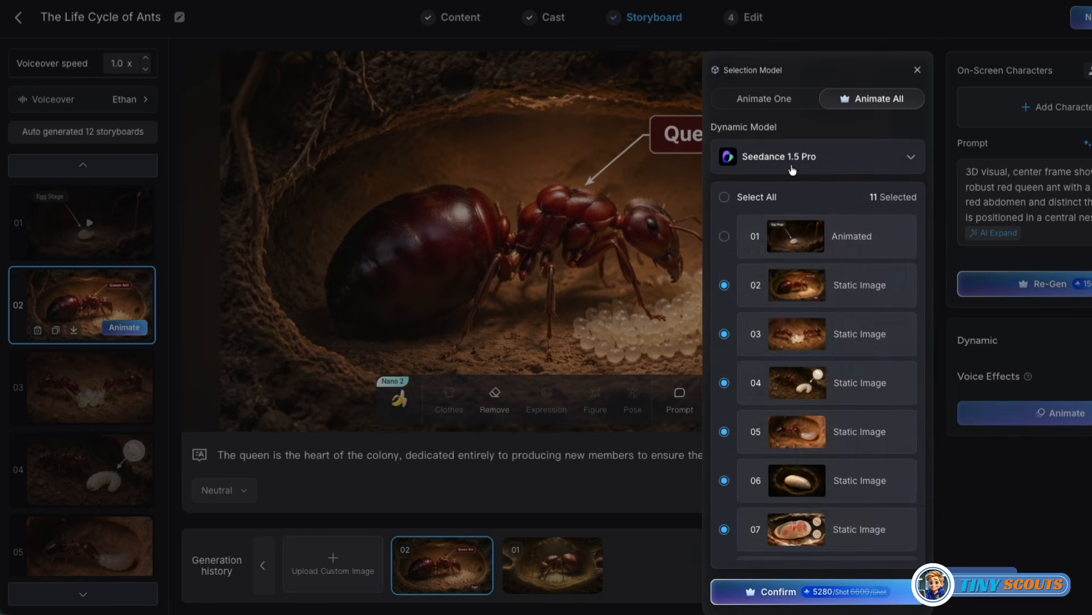
Generate the animations for scenes 02 to 12 and check their progress in the storyboard list.
scroll(855, 336, down, 3)
scroll(852, 340, up, 3)
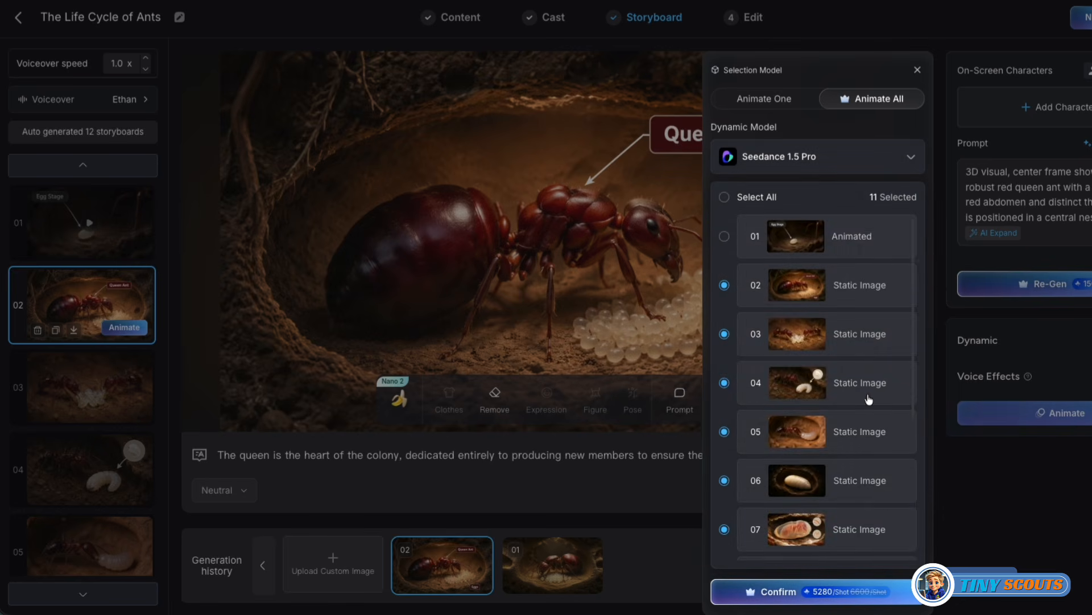
click(780, 593)
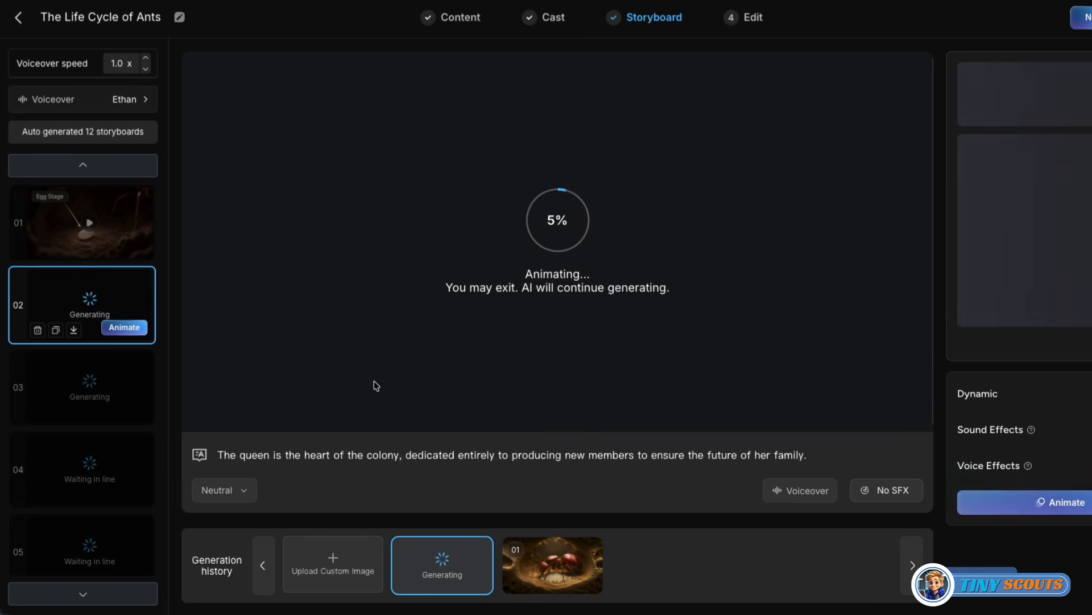
scroll(114, 456, down, 10)
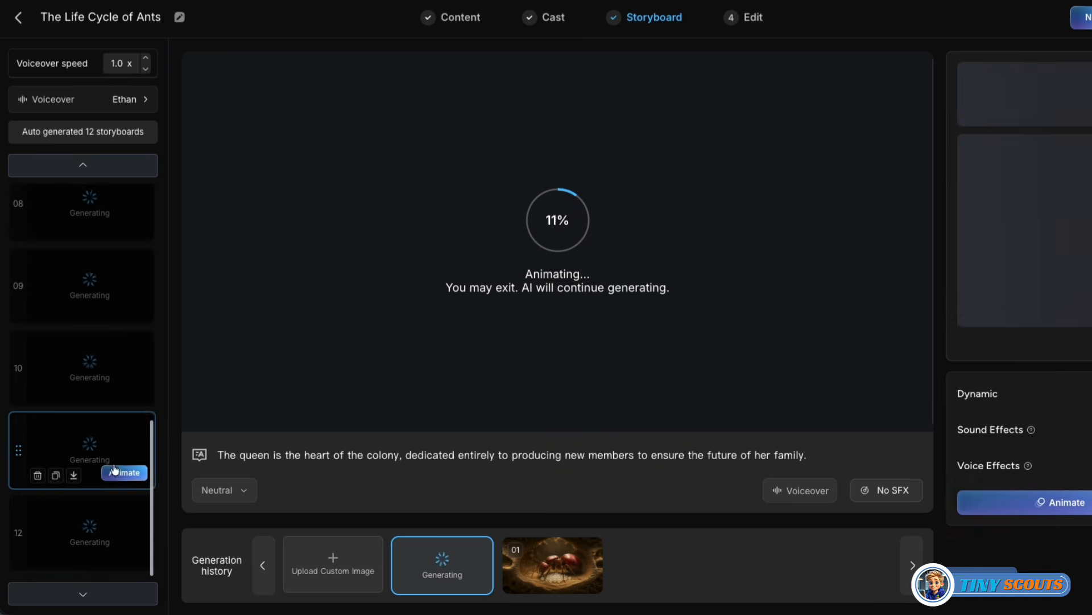
scroll(92, 417, up, 10)
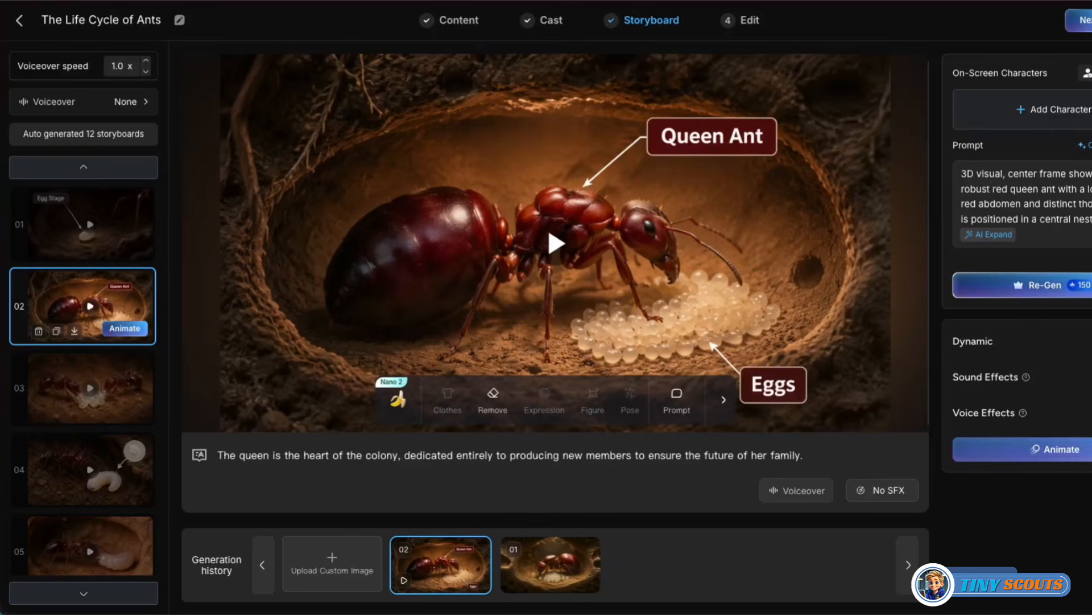
Review the generated animations, playing scenes 02, 03, 06 and 10.
click(561, 273)
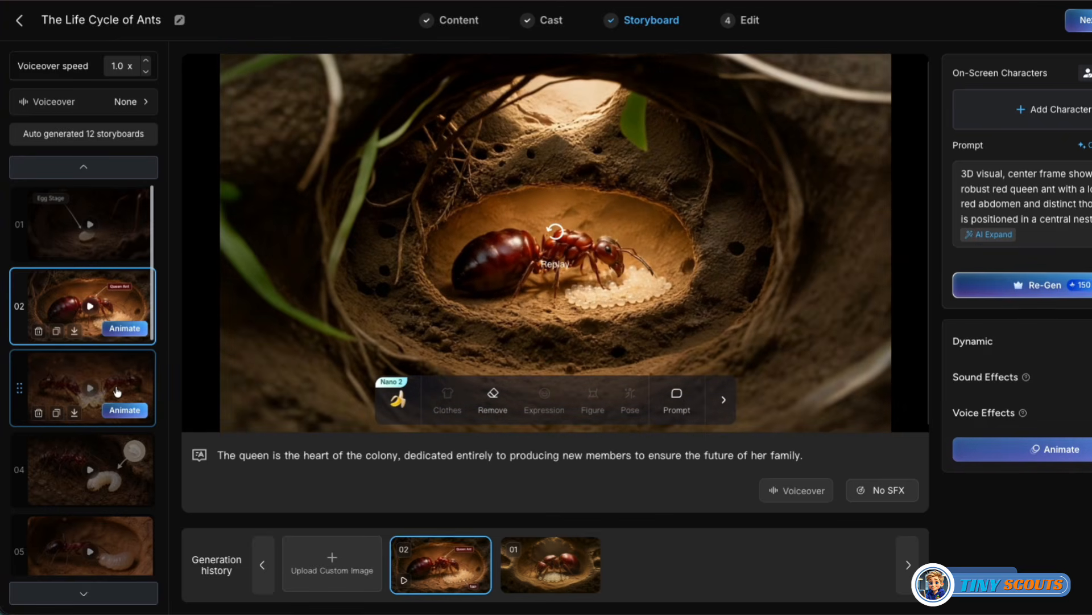
click(116, 391)
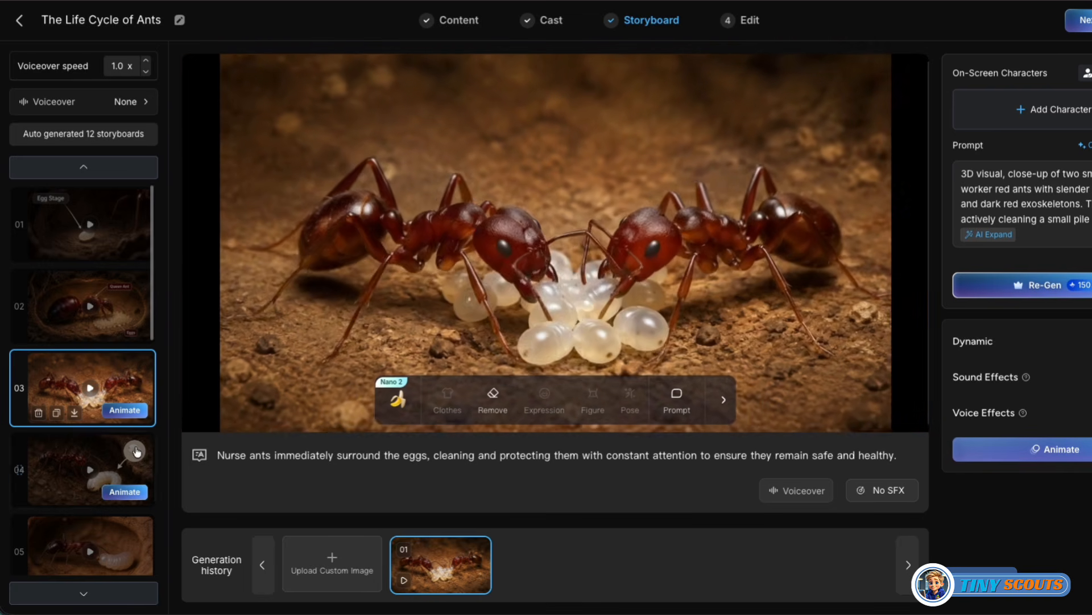
scroll(130, 465, down, 4)
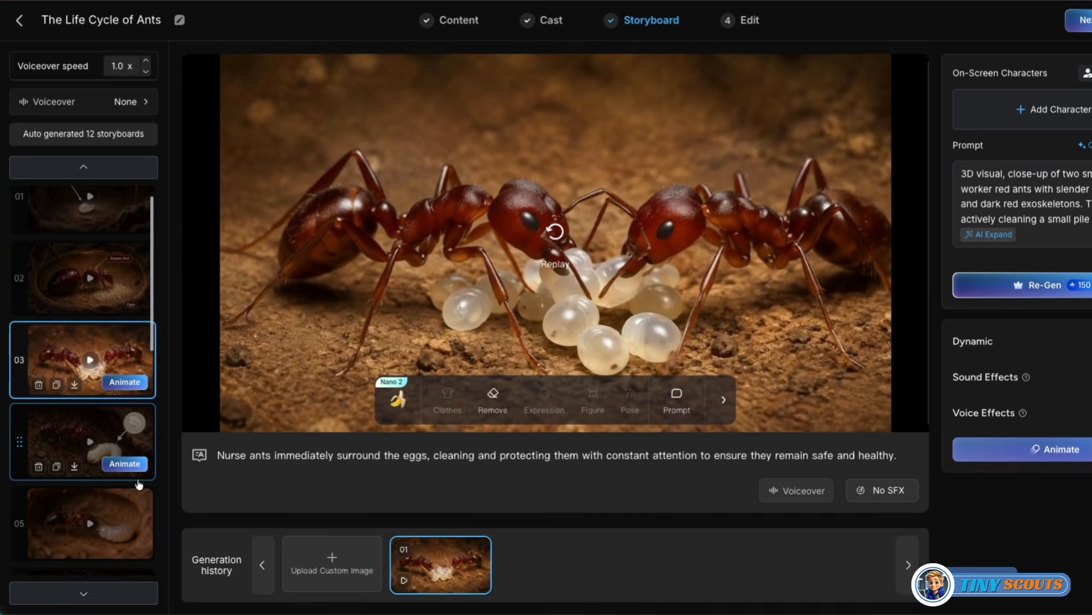
click(130, 422)
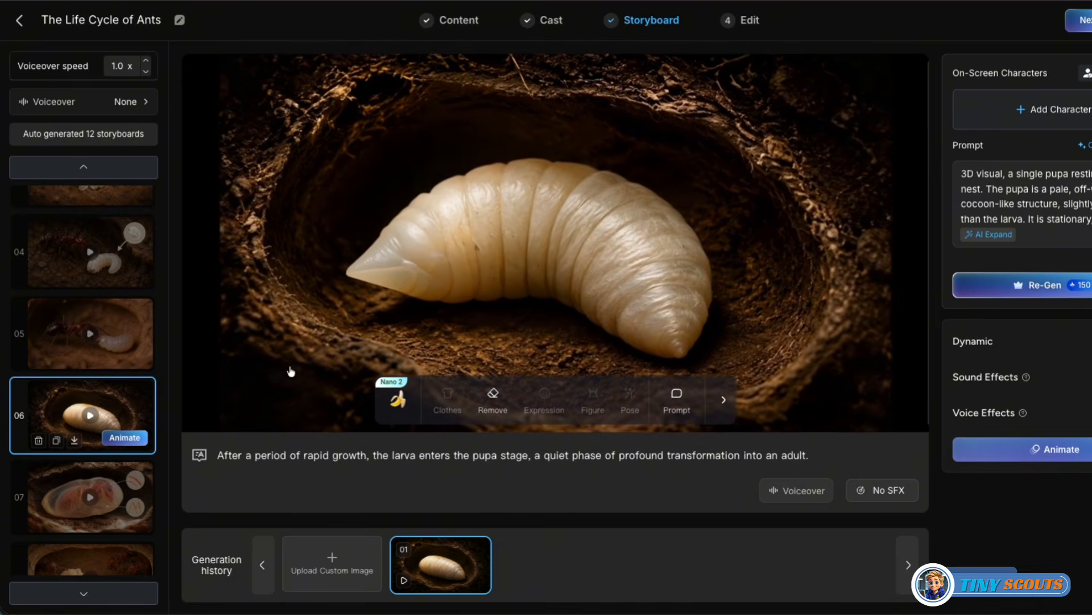
scroll(110, 451, down, 5)
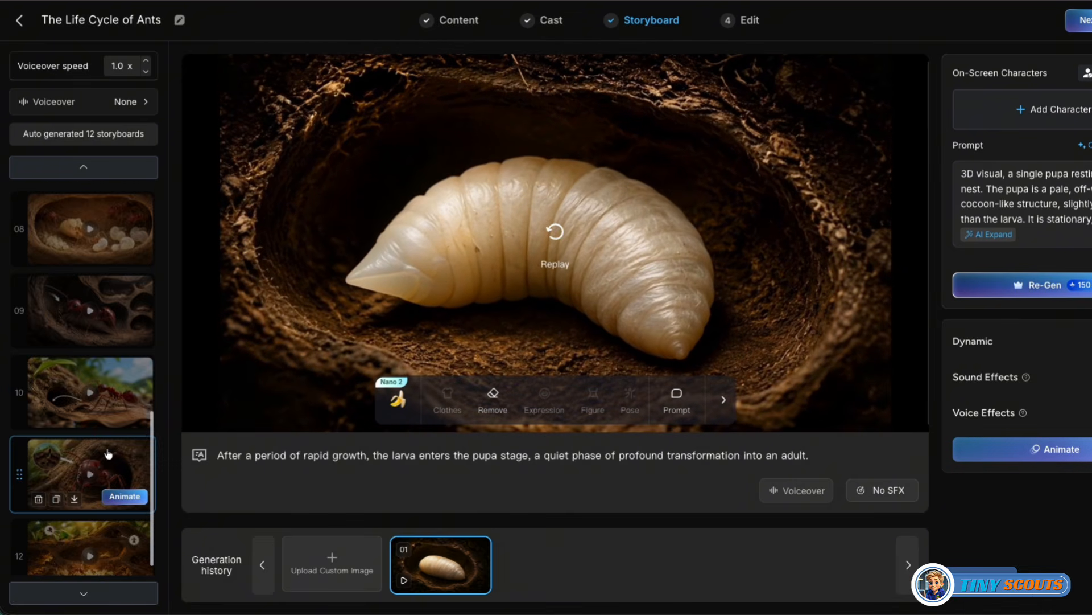
click(123, 388)
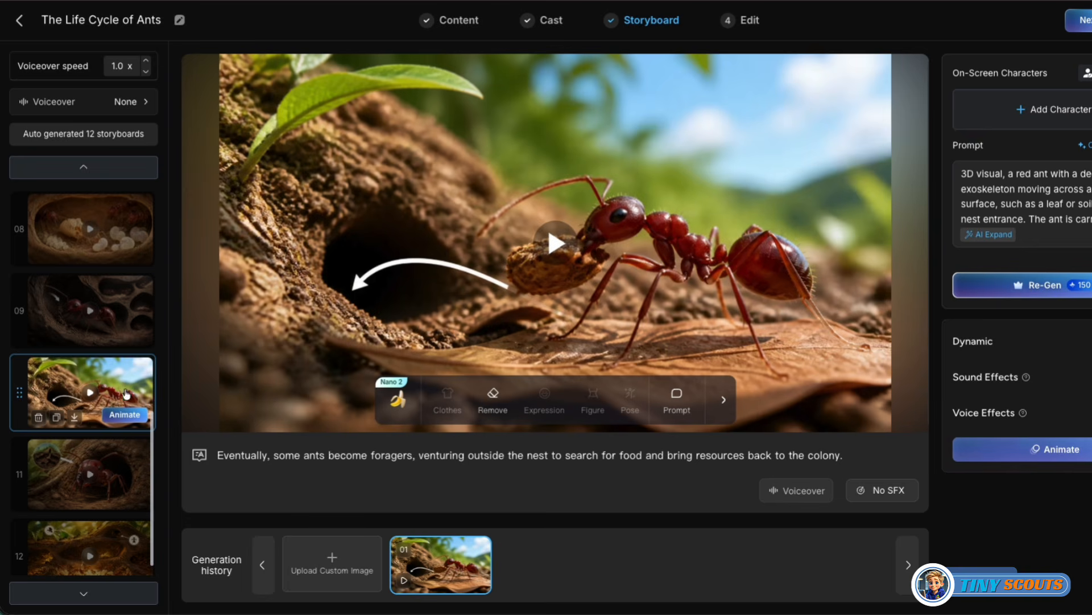
click(554, 259)
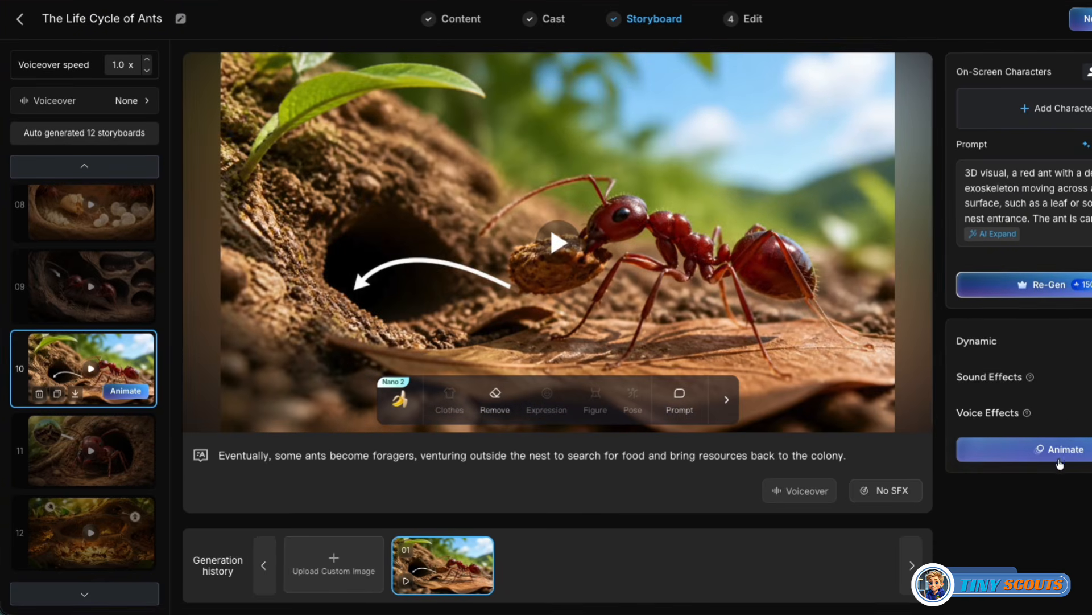
Add an animation prompt to scene 10 describing a macro close-up of the ant and food label, slow push-in and smooth side tracking.
click(1061, 452)
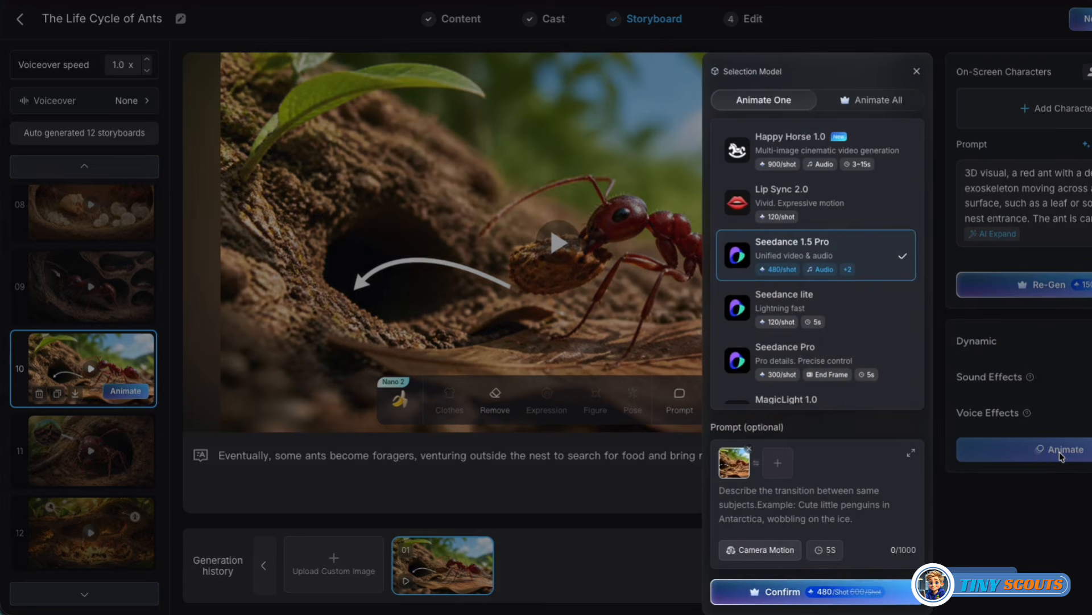
right_click(800, 505)
click(805, 473)
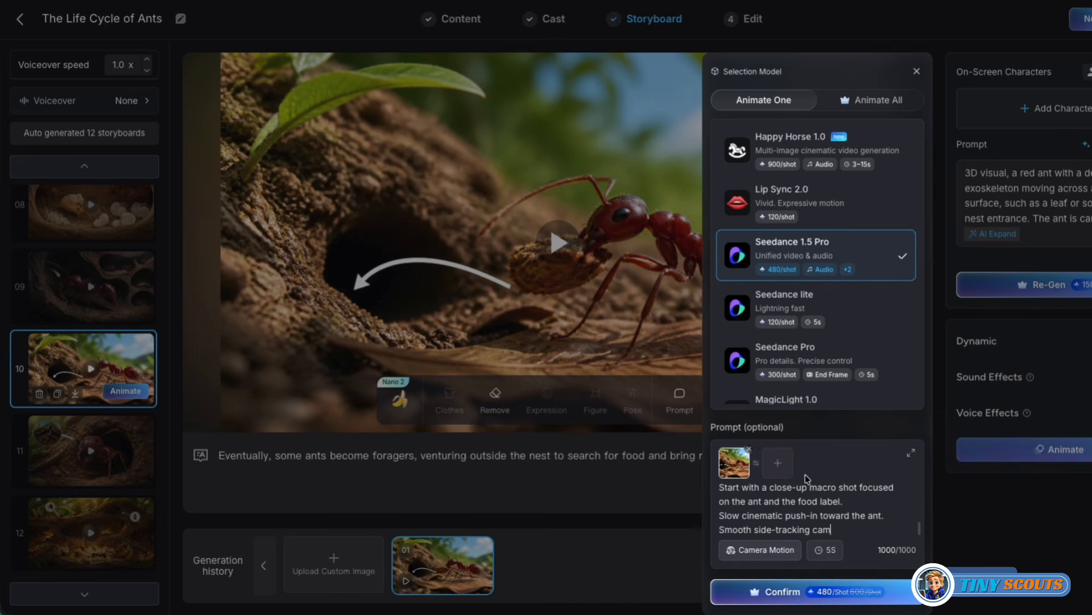
Apply the Tracking camera motion to scene 10, generate its new animation and play it.
click(757, 549)
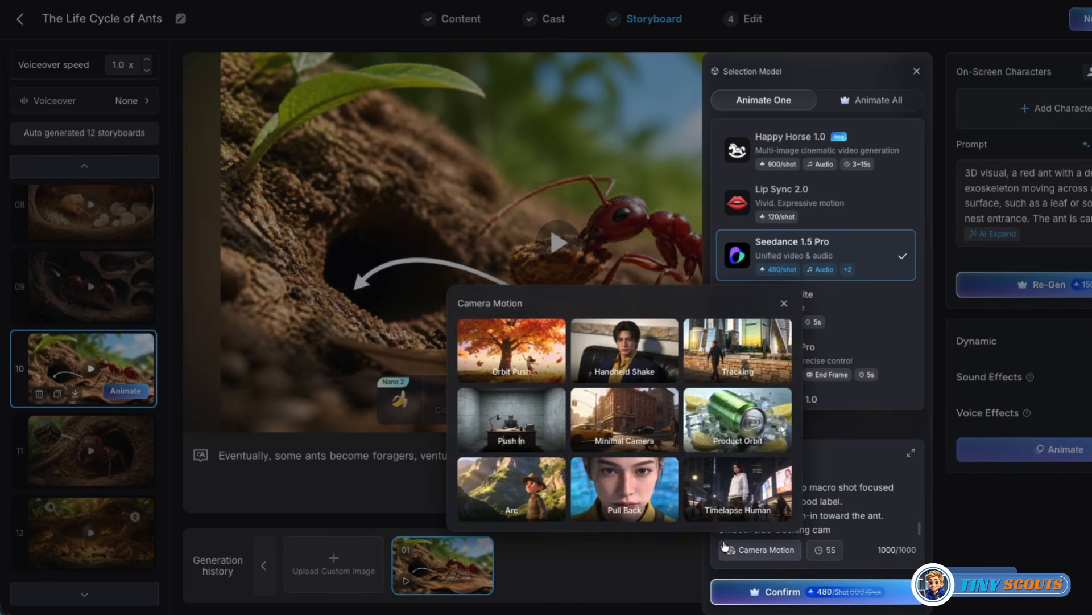
click(737, 373)
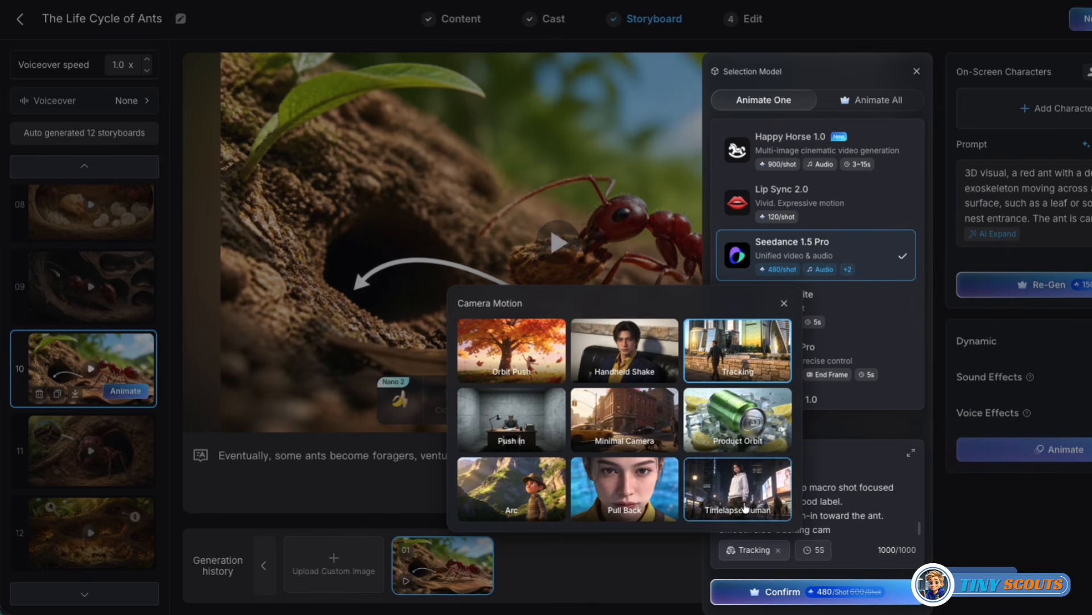
click(769, 595)
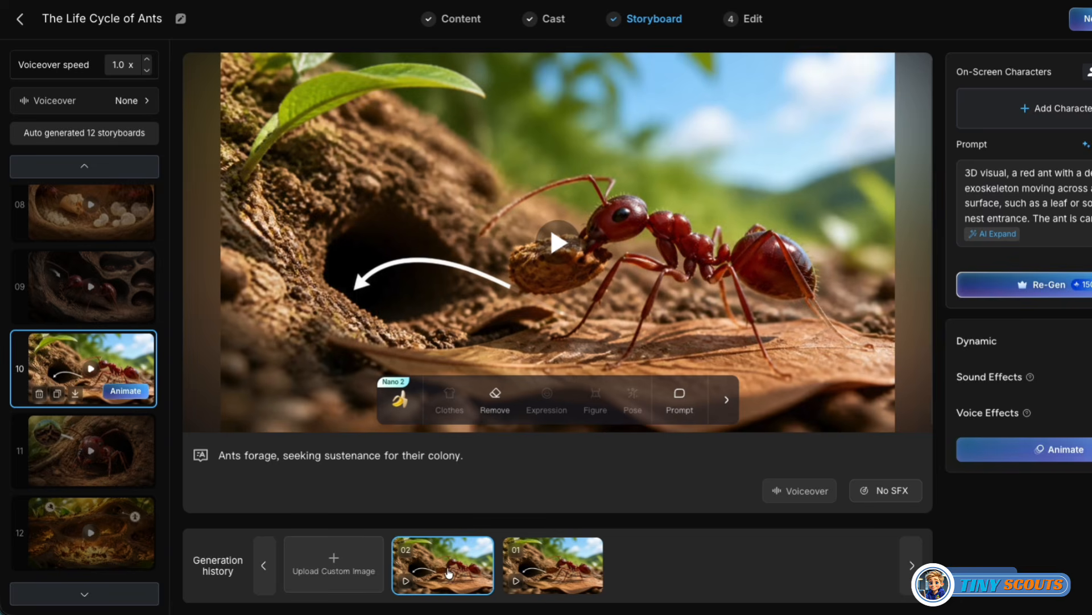
click(570, 256)
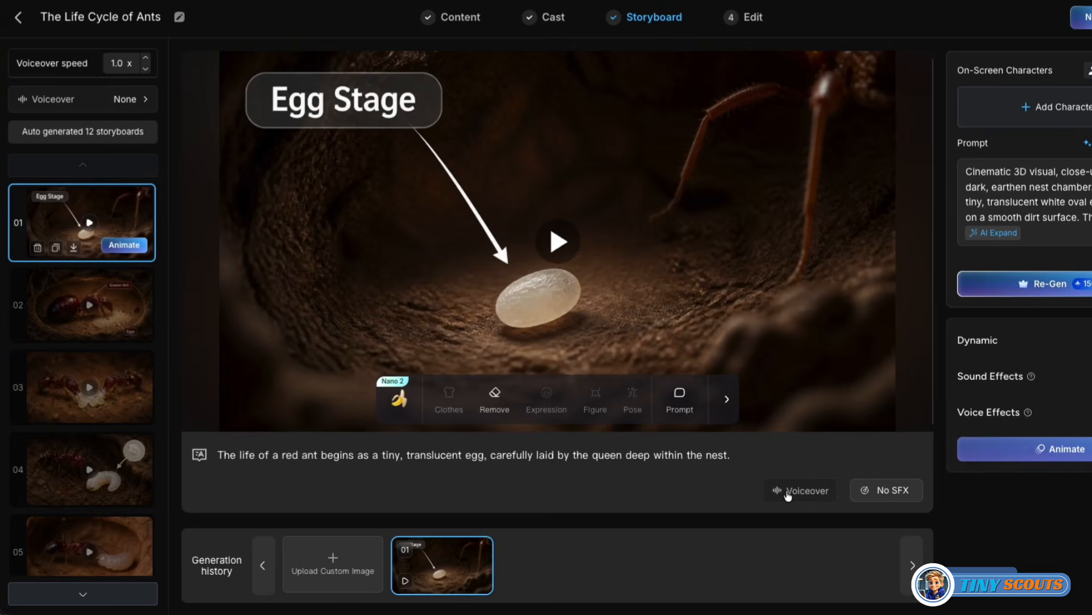
Preview the James, Isabella and Sophia reference voices and apply Sophia as the voiceover.
click(788, 496)
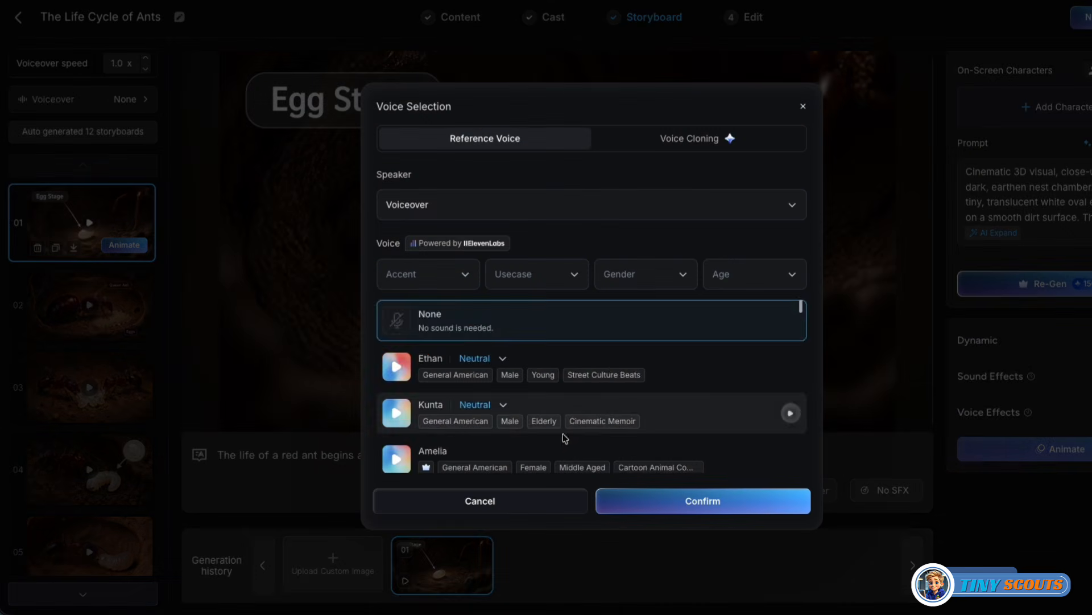
scroll(561, 439, down, 10)
scroll(493, 437, down, 3)
click(396, 421)
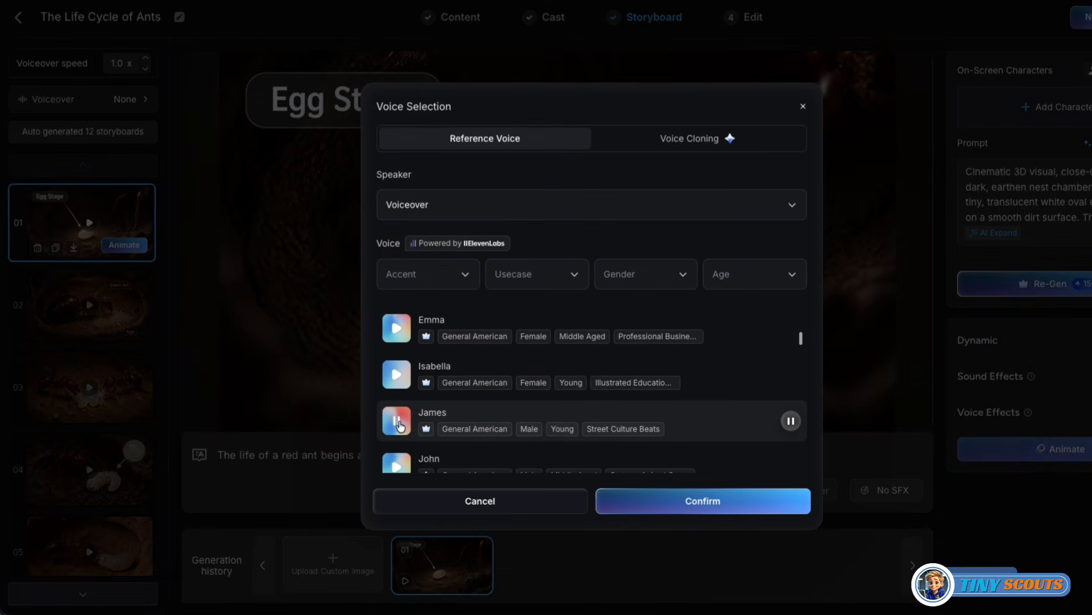
click(396, 377)
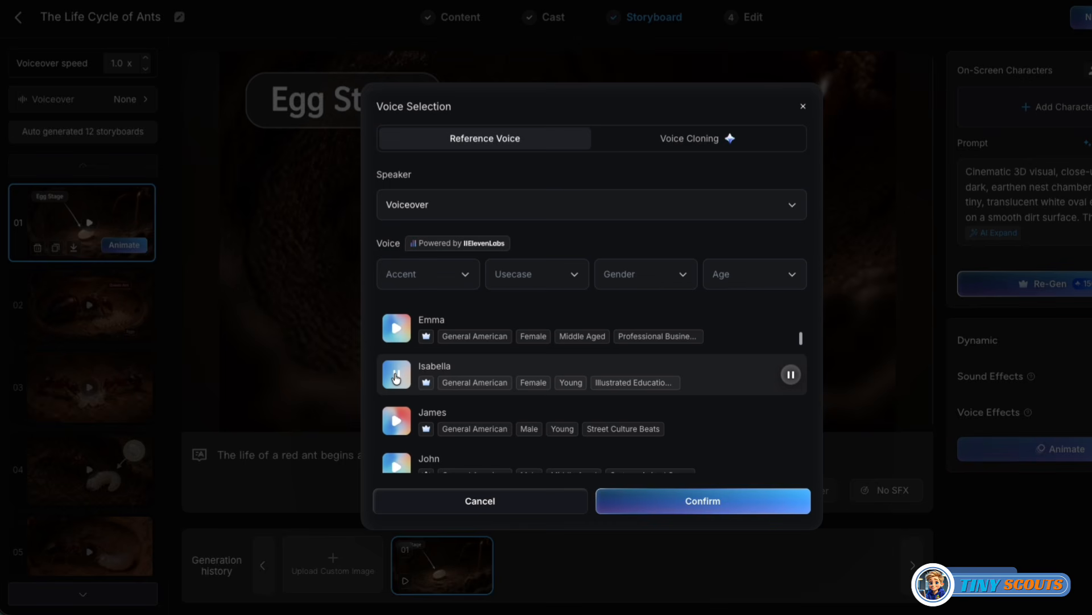
scroll(397, 380, down, 5)
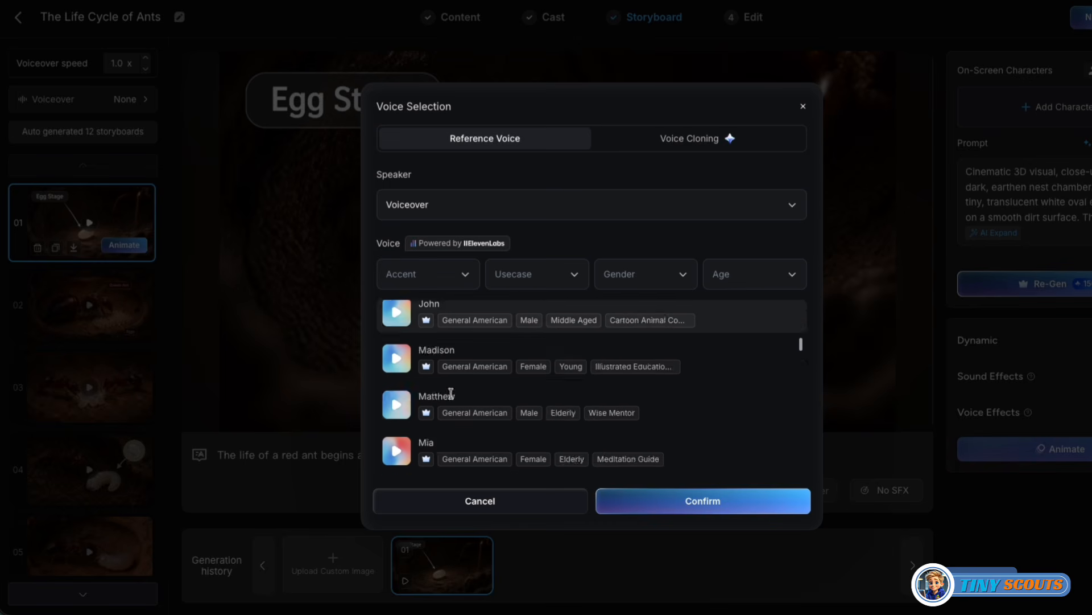
click(397, 387)
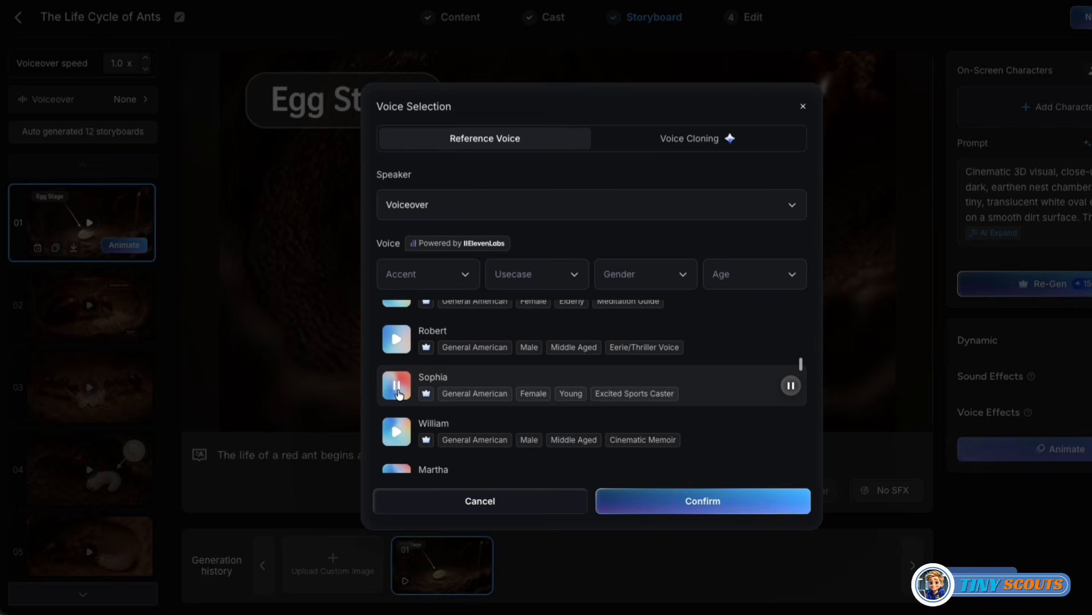
click(708, 397)
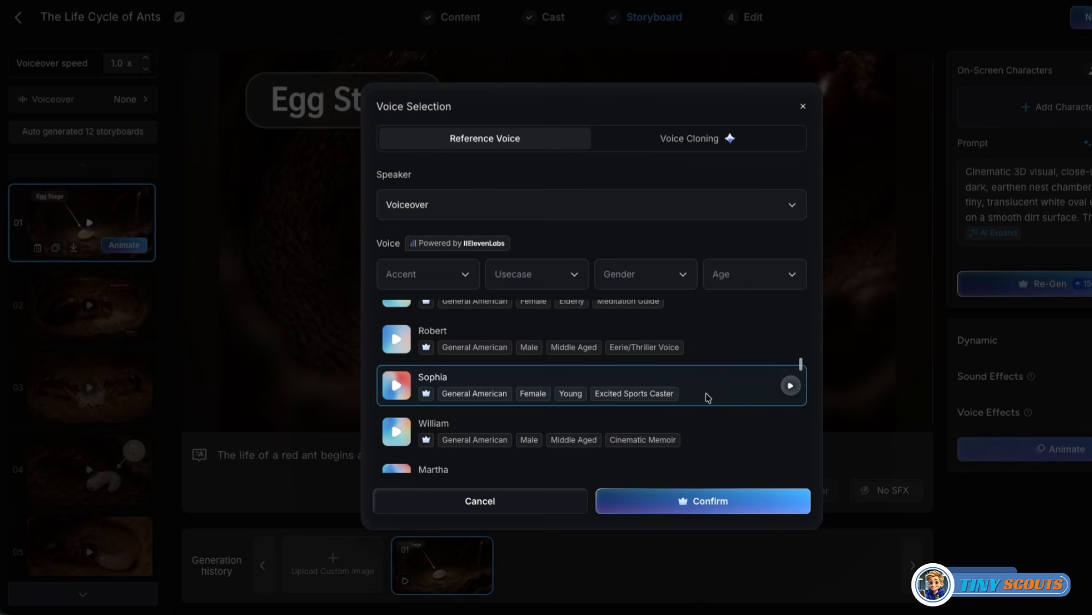
click(702, 499)
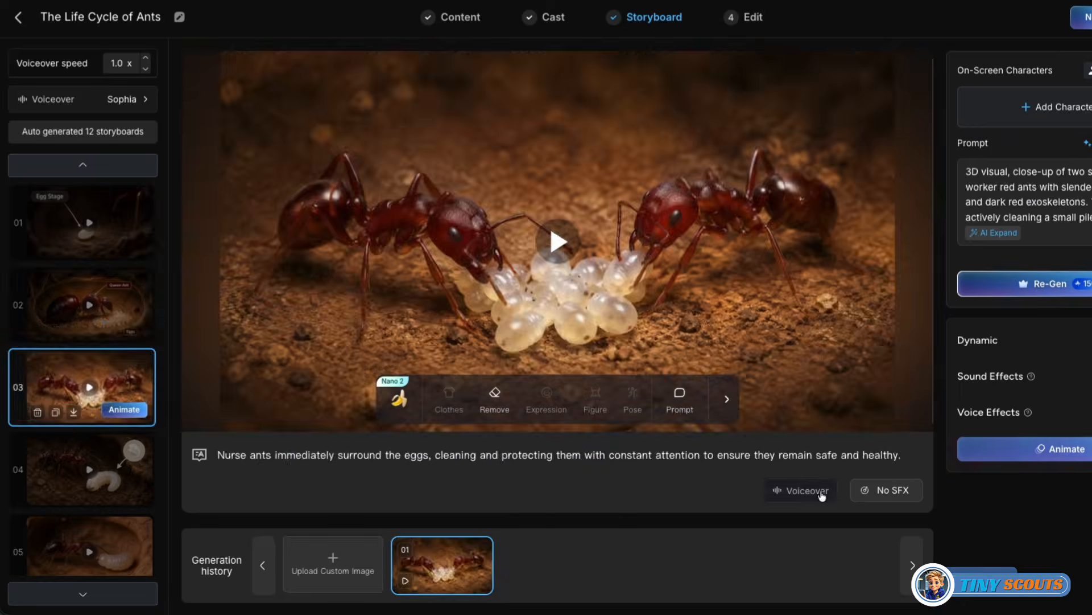
Confirm Sophia as the reference voice for the voiceover and advance the project to the Edit stage.
click(822, 496)
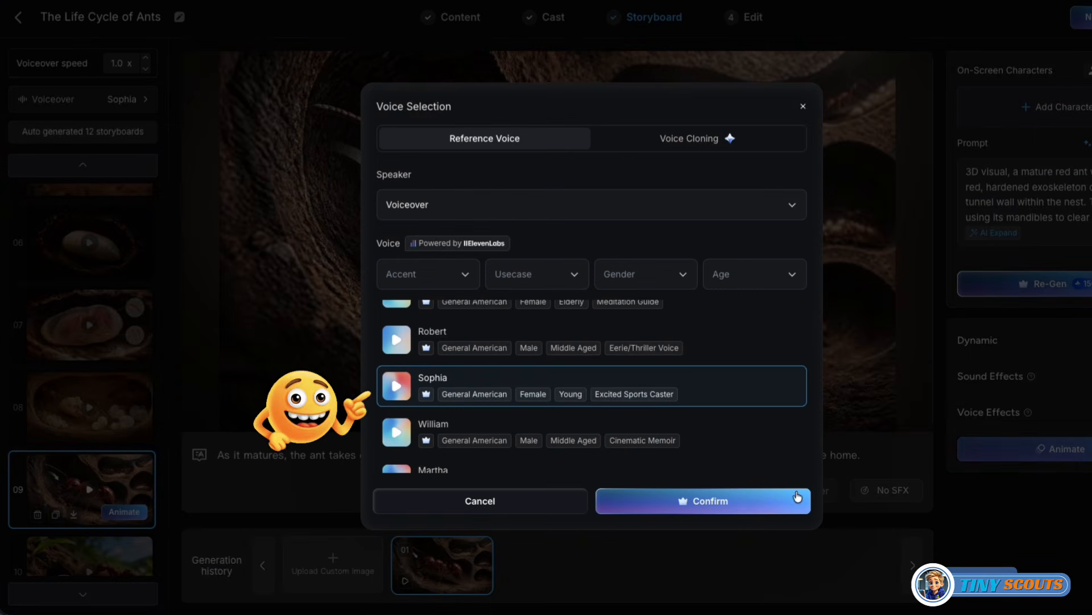
click(734, 499)
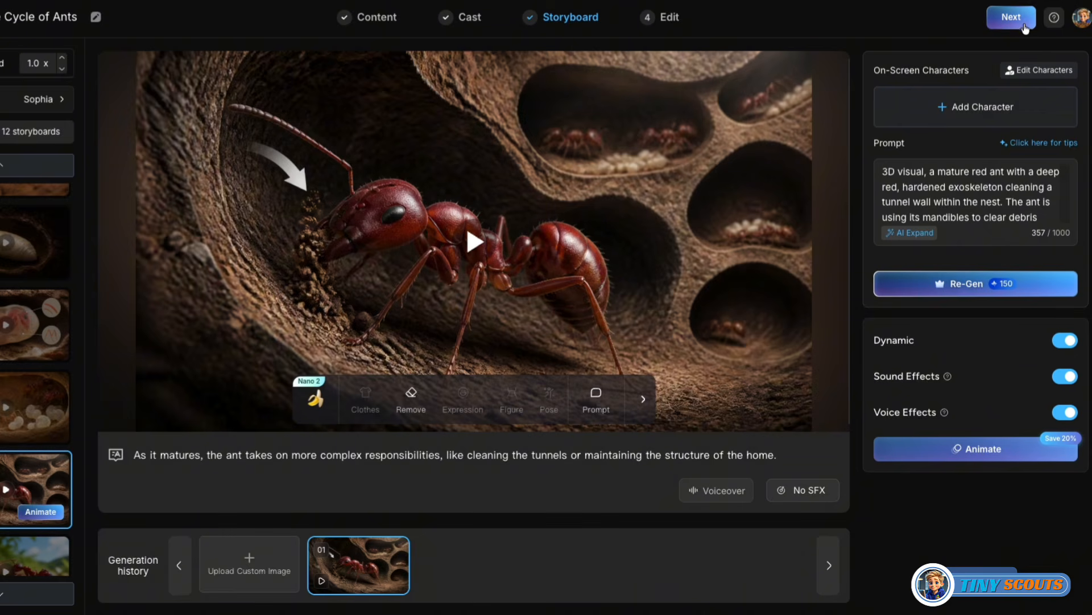
click(1021, 20)
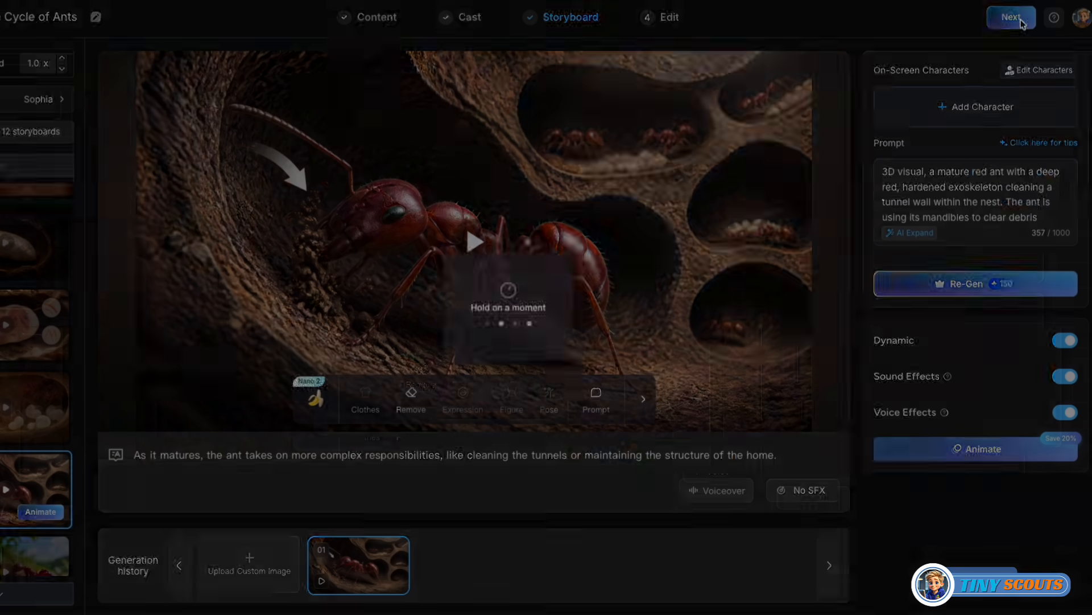
Try several subtitle styles on the preview and apply the bold, rounded white one with a black outline.
click(553, 359)
click(727, 366)
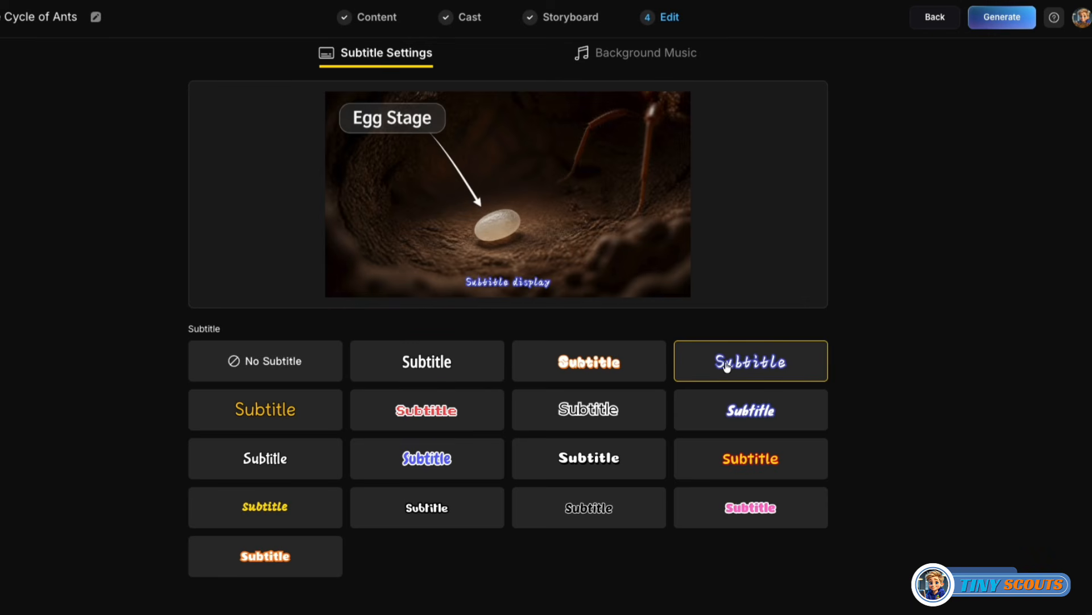
click(420, 424)
click(428, 458)
click(735, 458)
click(594, 519)
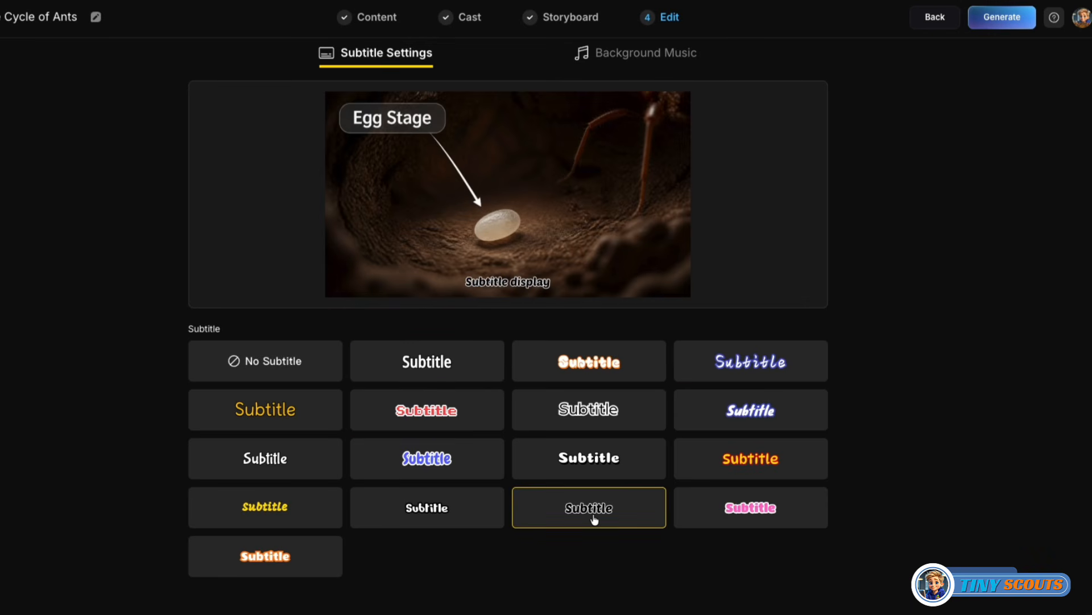
click(442, 505)
click(579, 458)
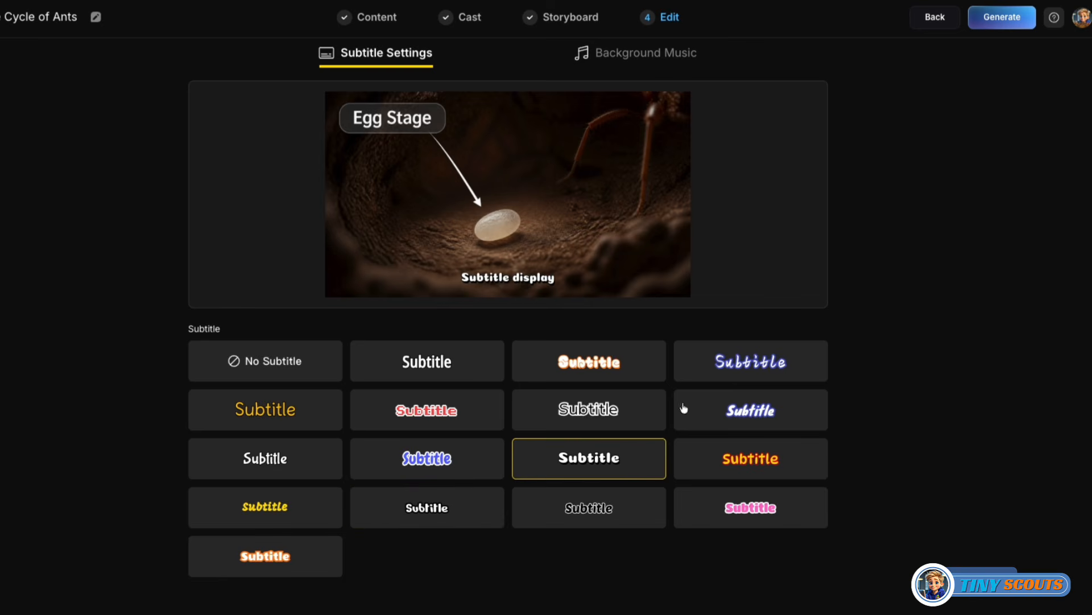
Set the background music to the Under the Surface track from the Explainer & Documentary category.
click(662, 52)
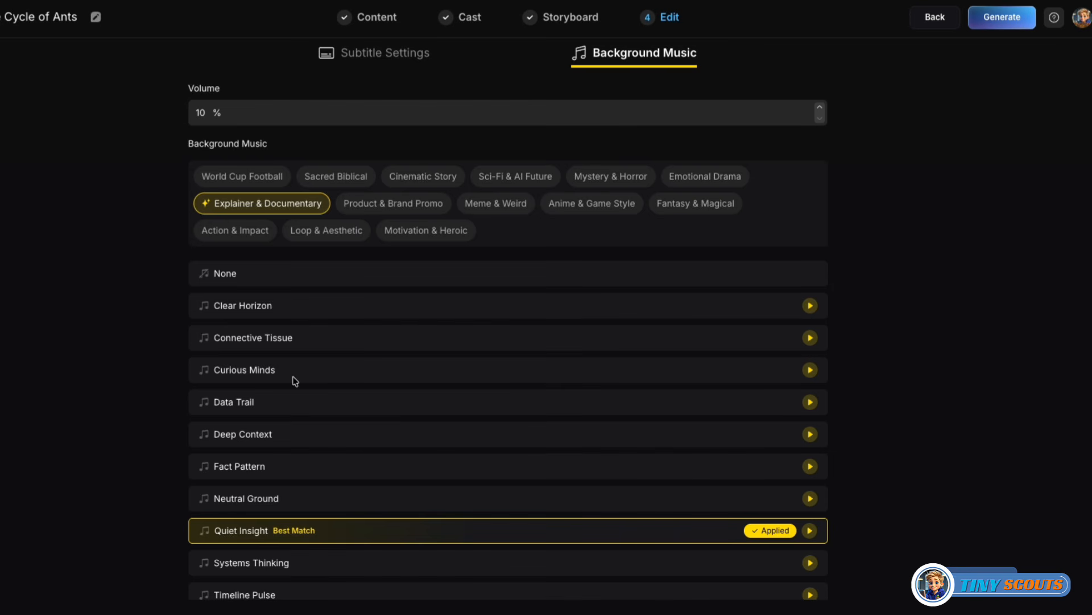
scroll(290, 439, down, 1)
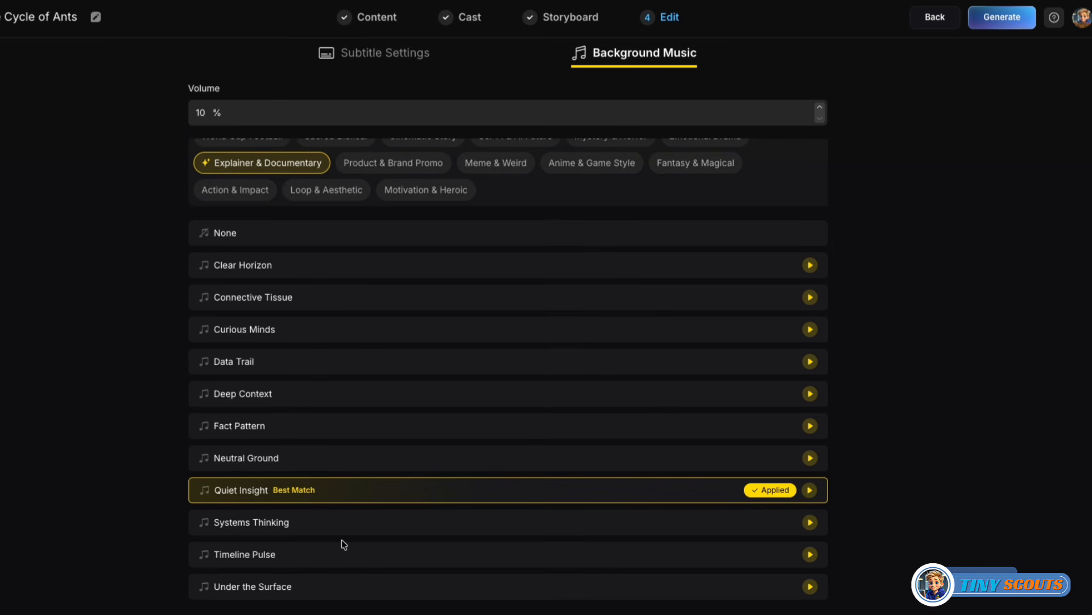
click(313, 530)
click(311, 593)
click(779, 587)
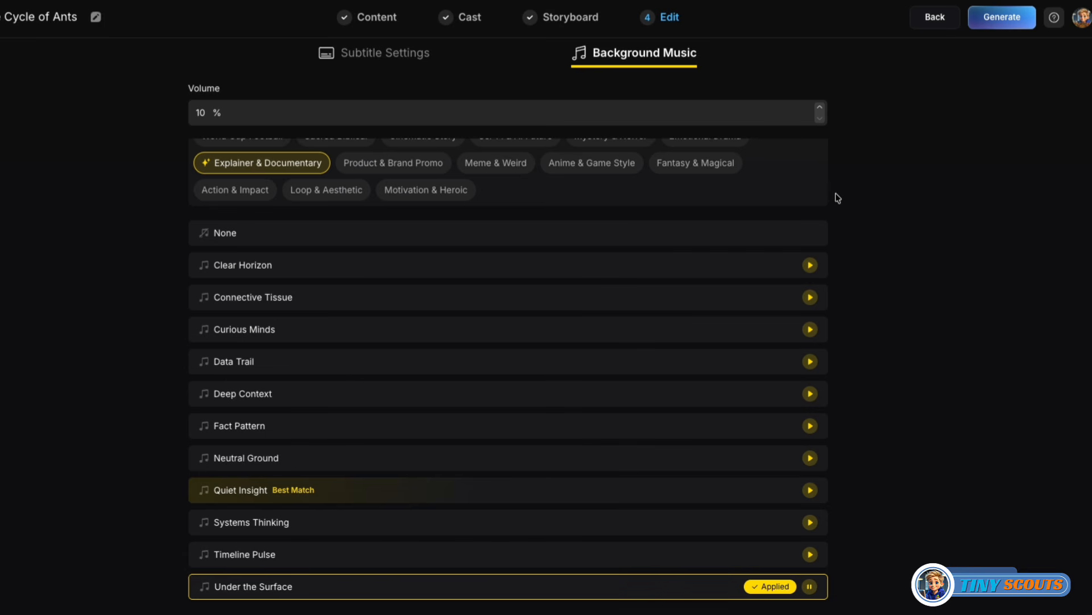
Generate the final video in 16:9 ratio at High (1080p) export resolution.
click(1002, 22)
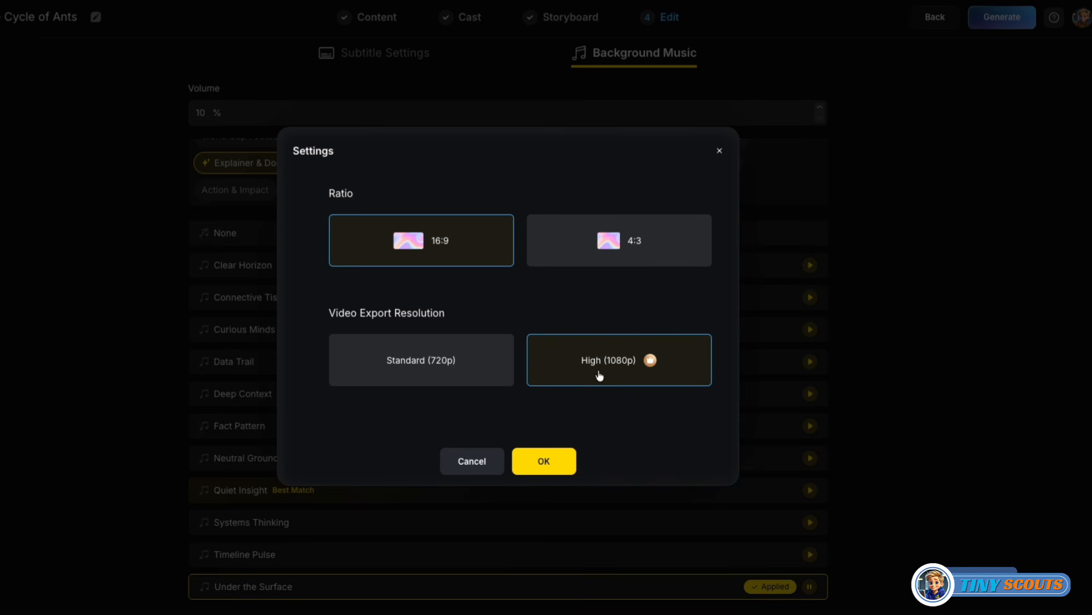
click(550, 464)
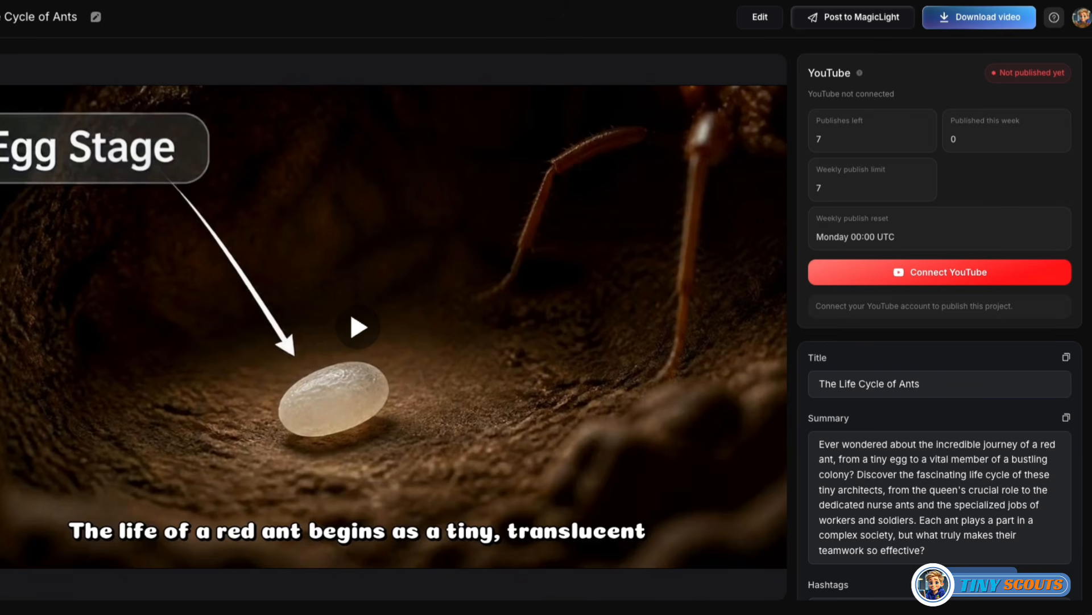
Play the generated ant video and download it.
click(358, 328)
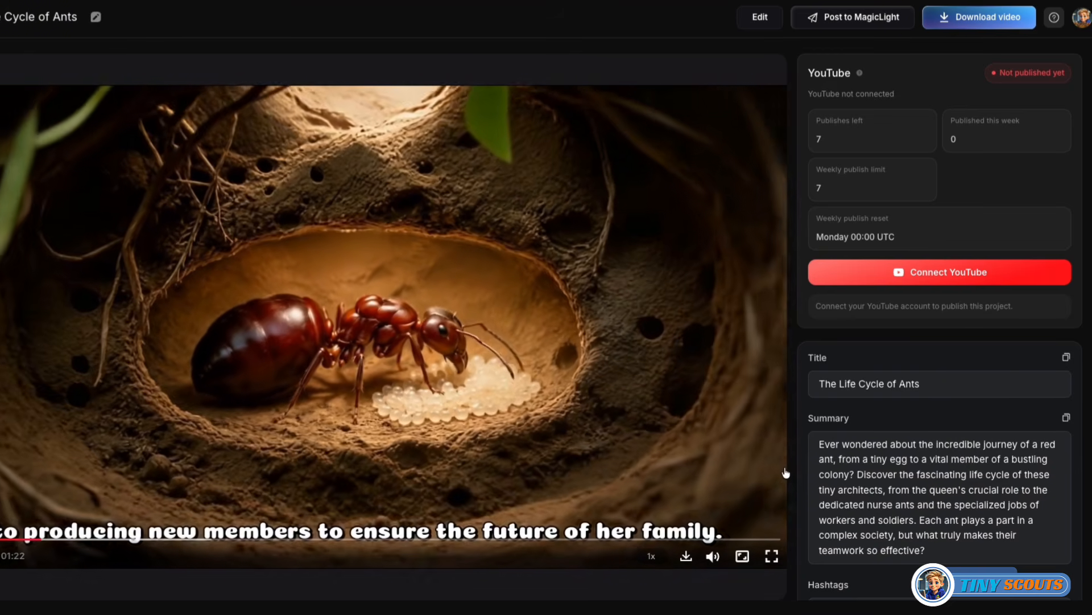
click(989, 20)
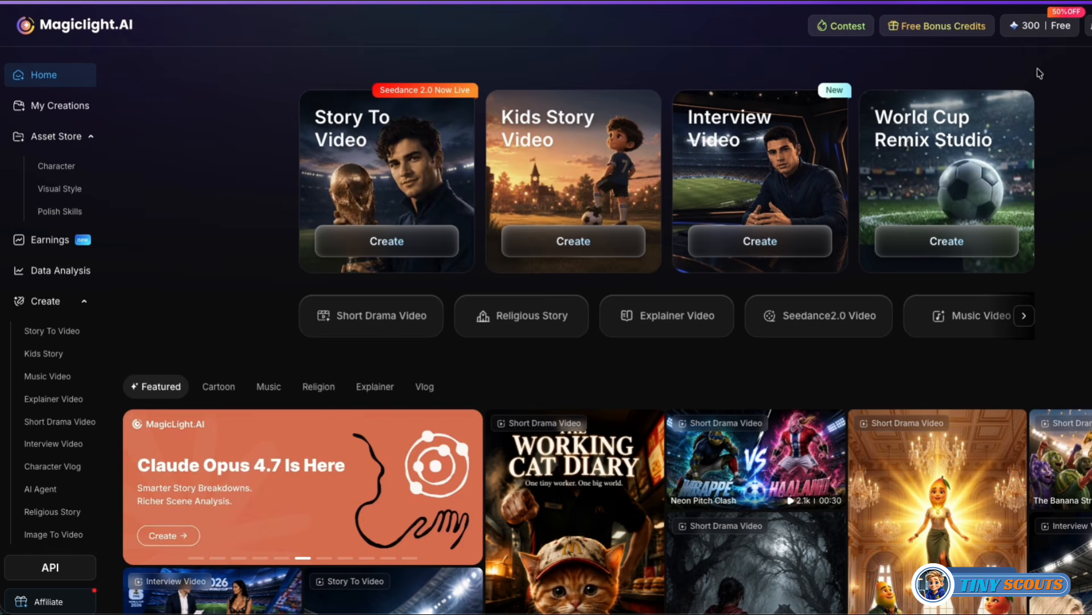
Open the subscription plans and compare the yearly plans' prices, credits and features down to the Standard plan's Advanced and Base lists.
click(1031, 35)
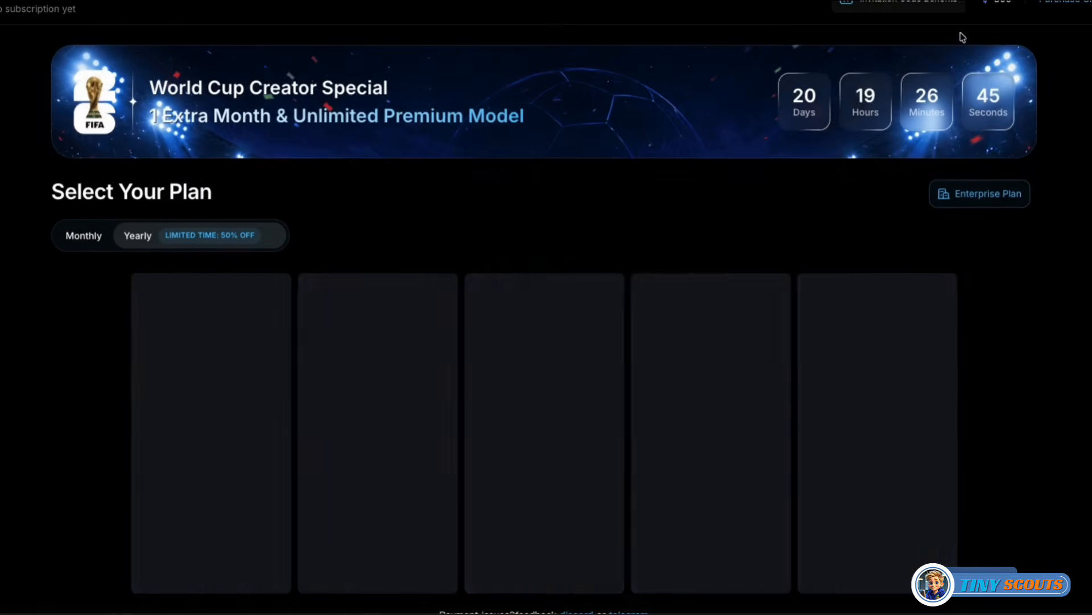
scroll(1053, 373, down, 1)
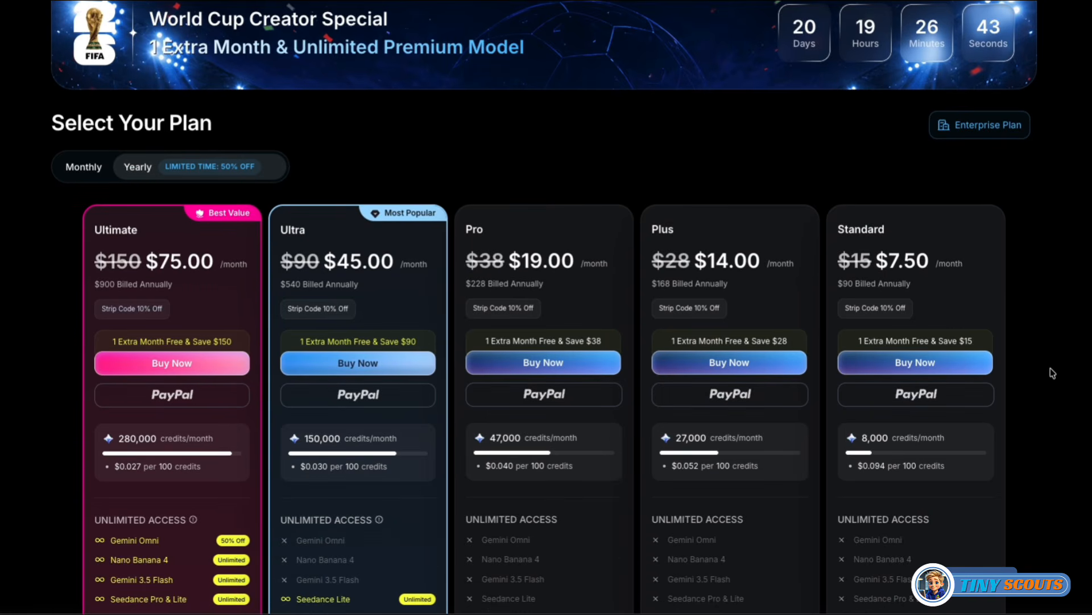
scroll(1050, 367, down, 2)
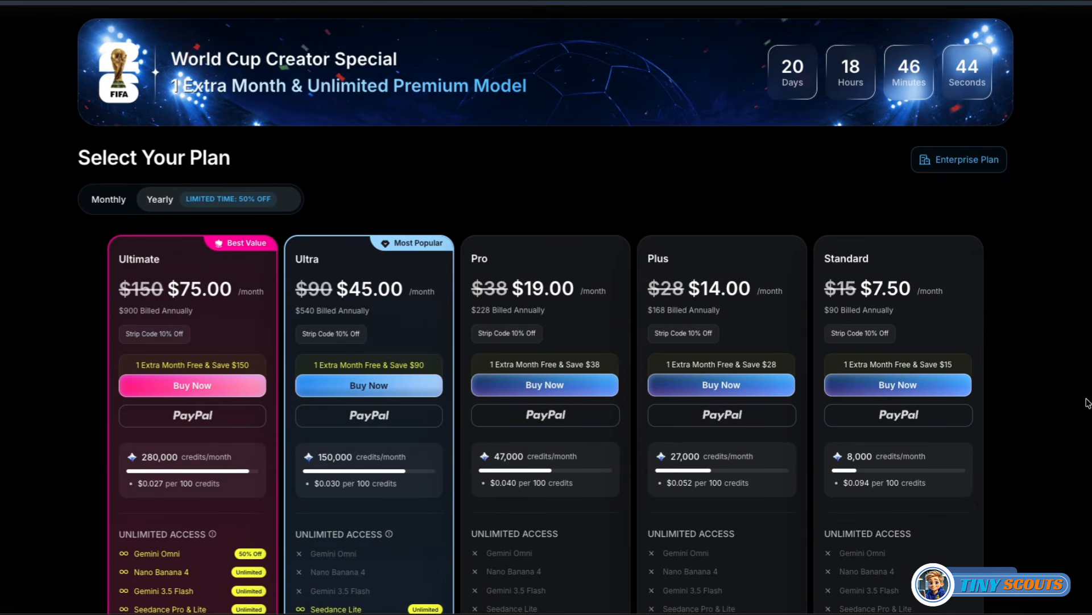
scroll(1065, 346, down, 5)
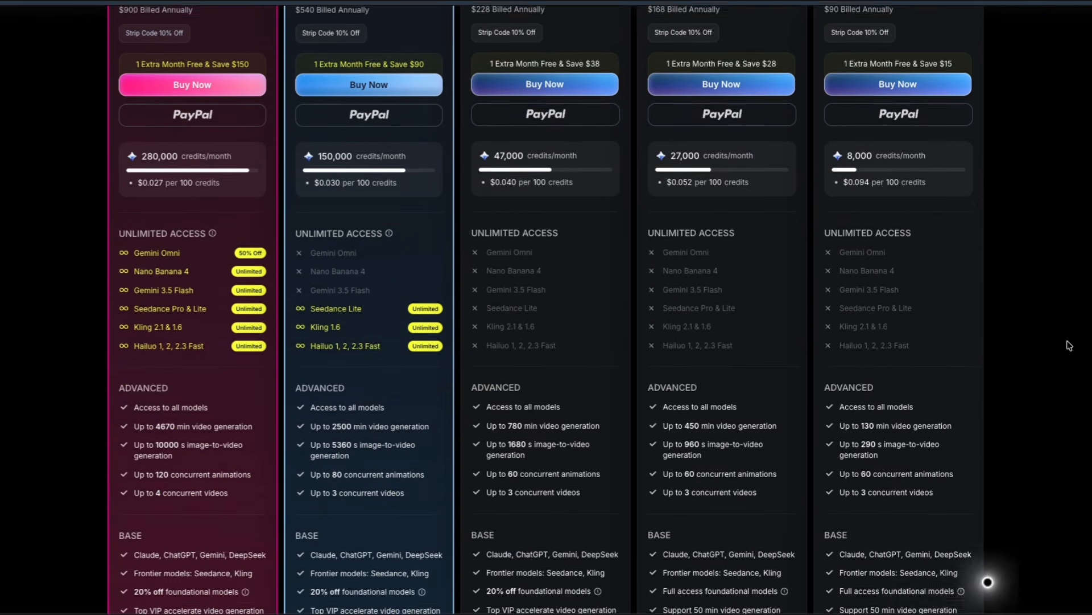
scroll(1067, 345, down, 3)
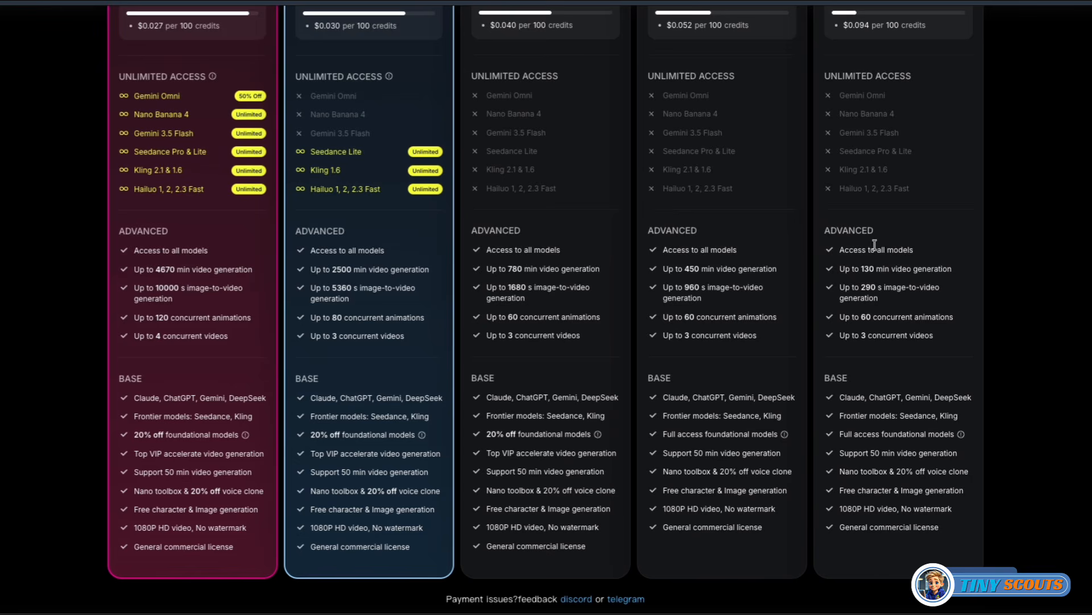
drag(824, 228, 946, 551)
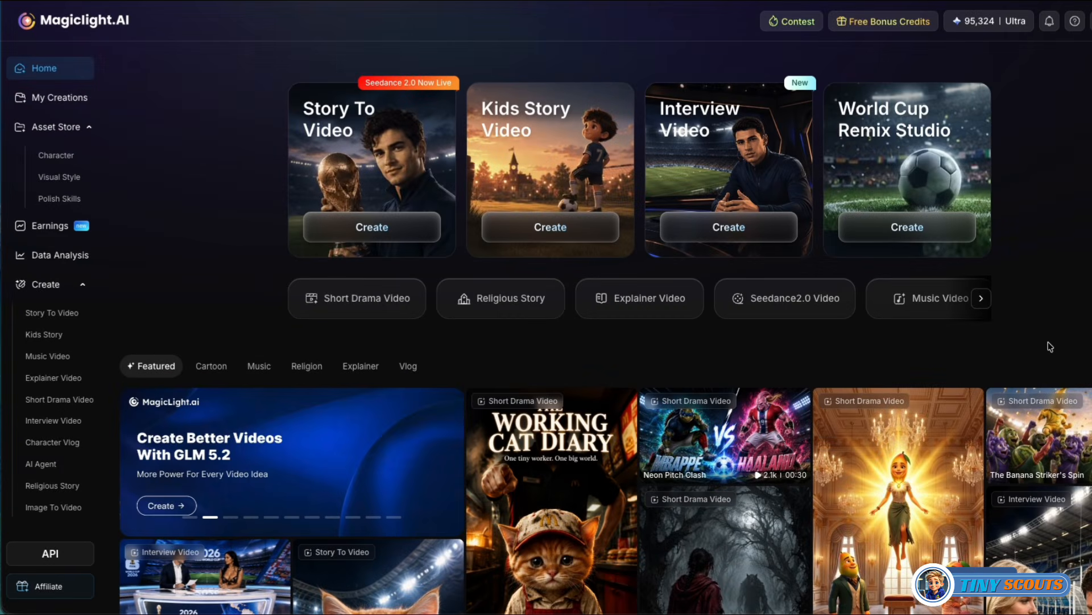
Open the creator Earnings page and examine the Monthly Creator Earnings Leaderboard through its last ranking.
click(794, 26)
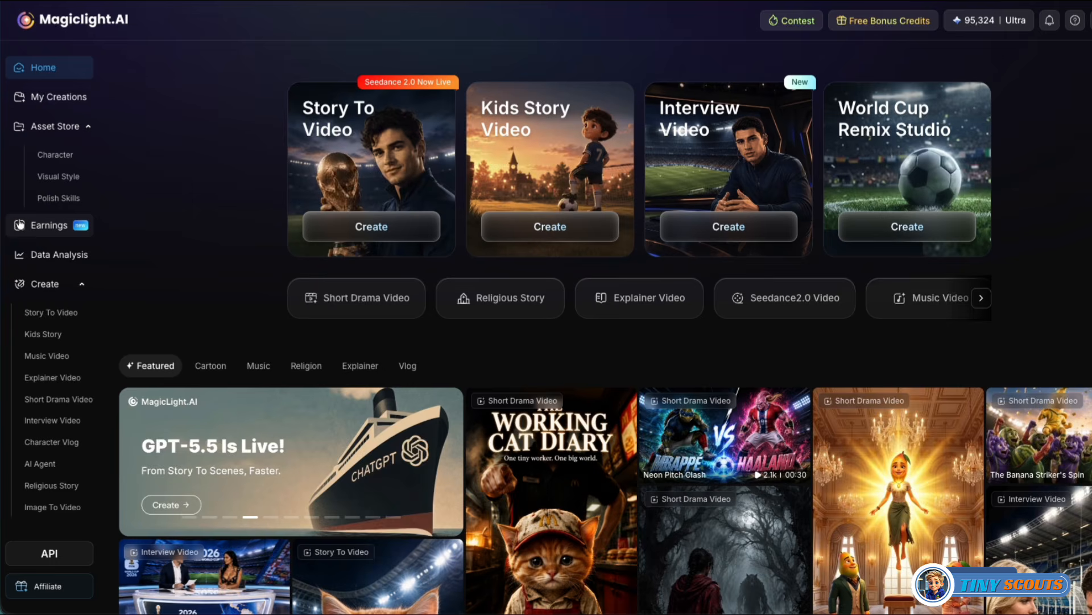
click(54, 228)
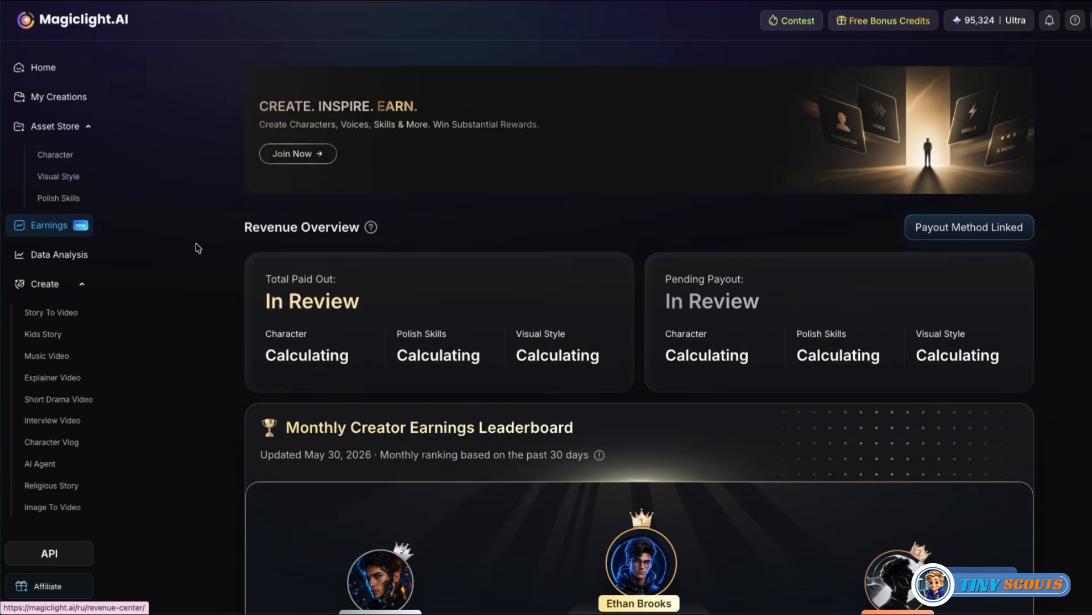
scroll(204, 248, down, 4)
scroll(207, 252, down, 2)
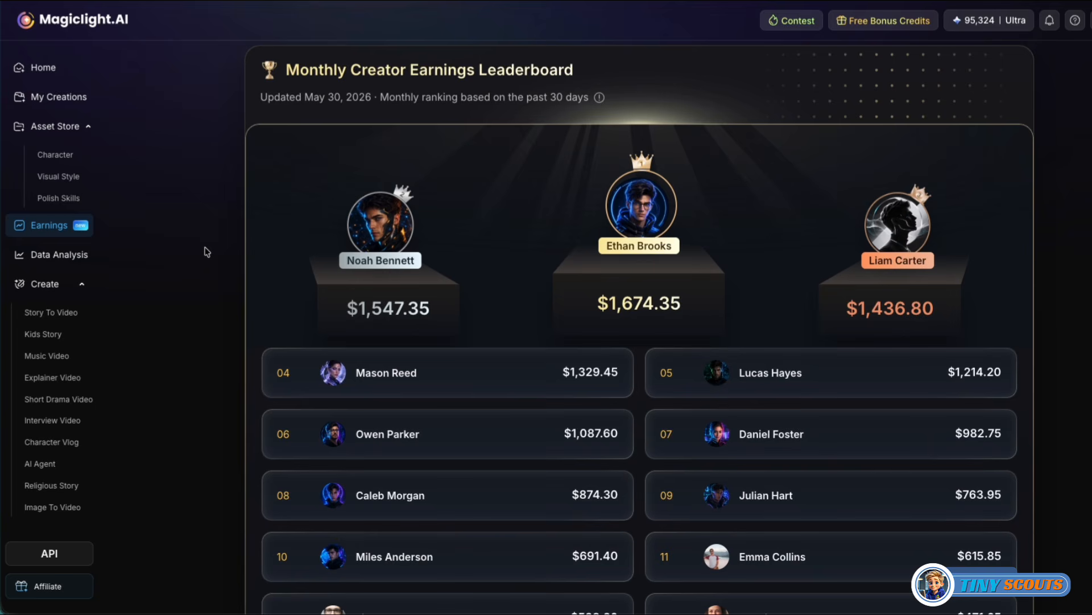
scroll(207, 251, down, 3)
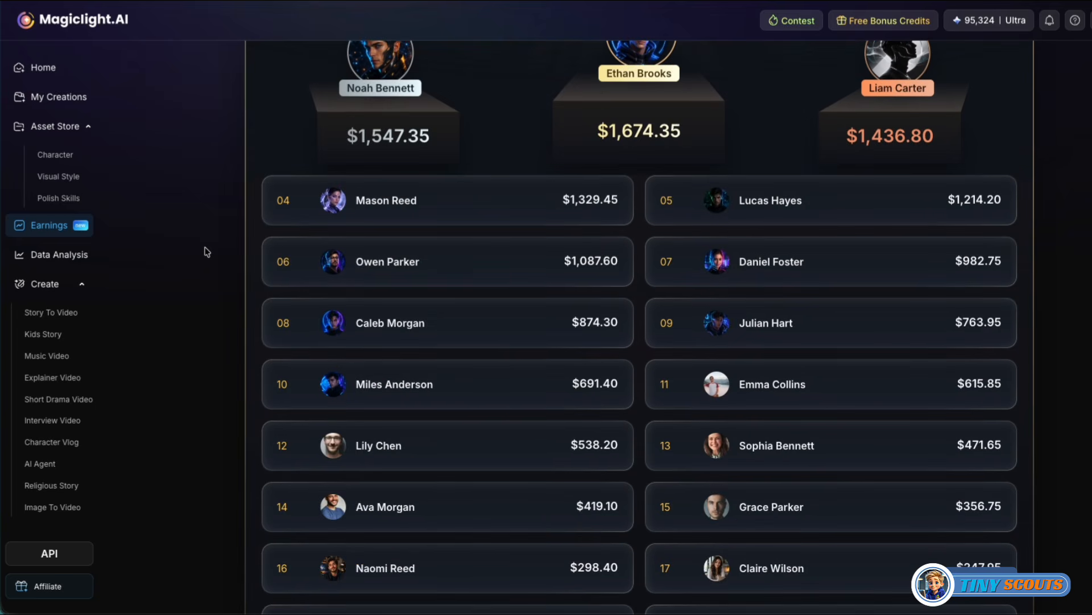
scroll(207, 252, down, 3)
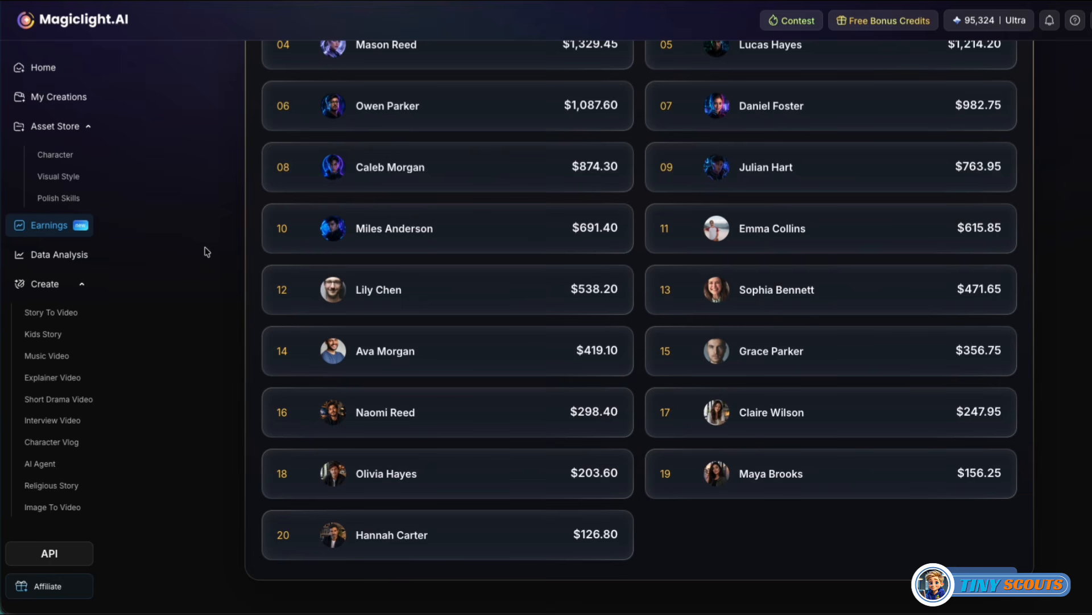
scroll(207, 254, up, 4)
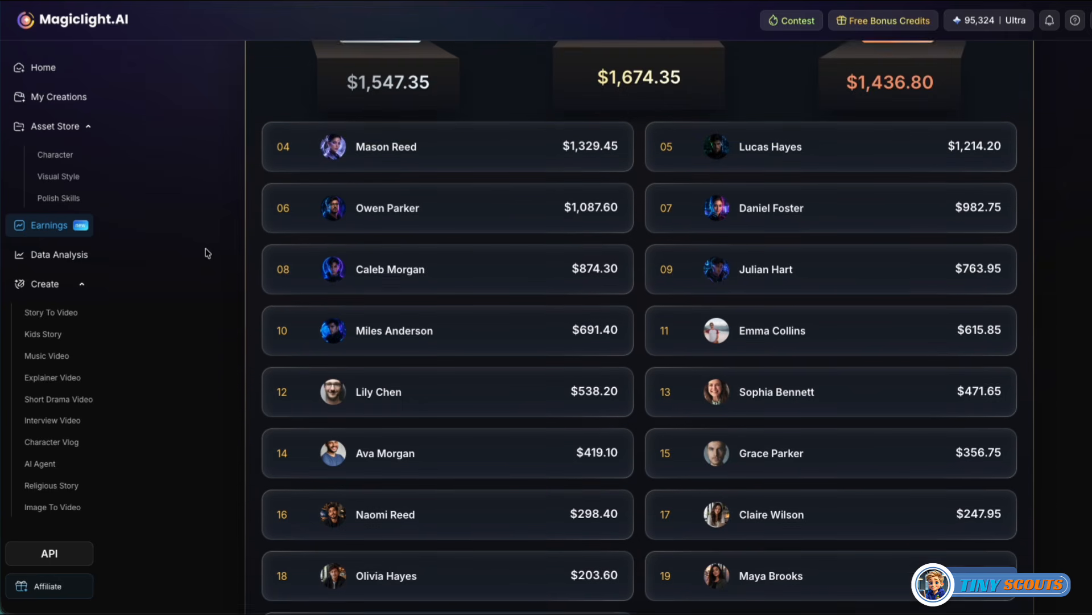
scroll(207, 253, up, 2)
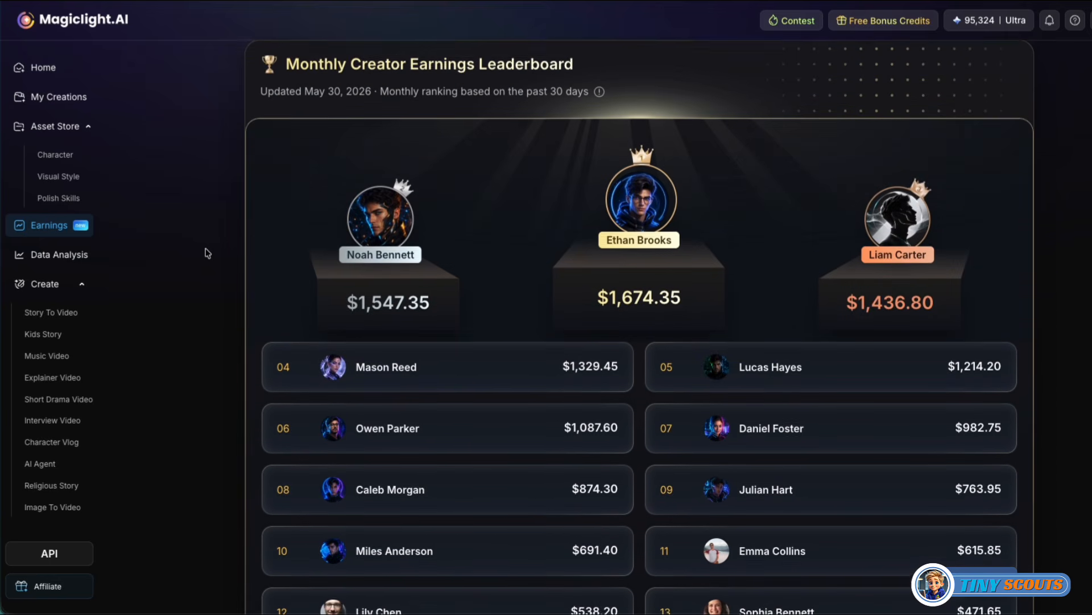